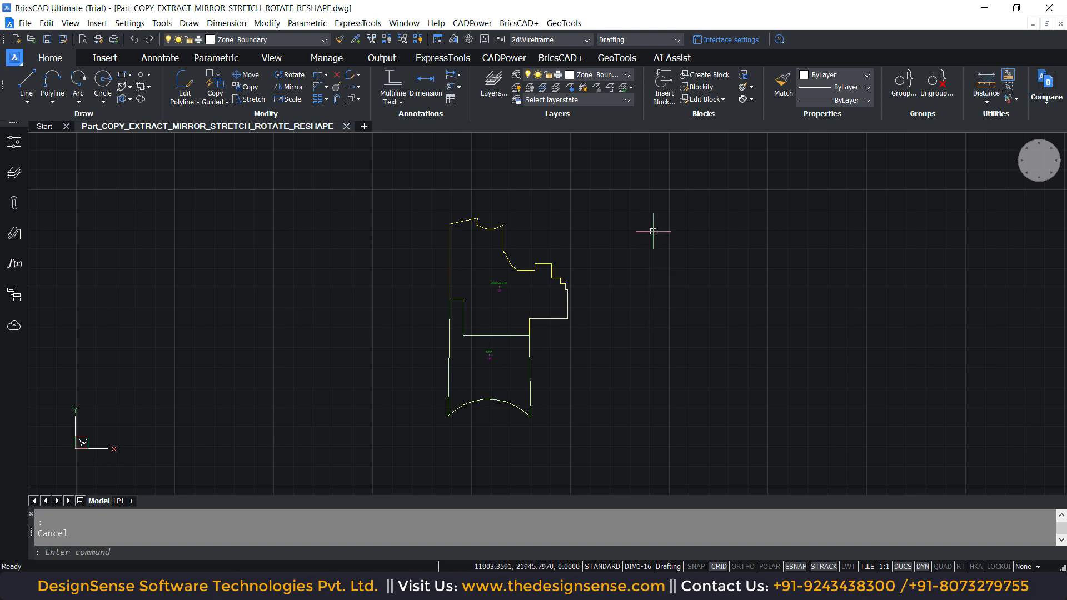
click(482, 24)
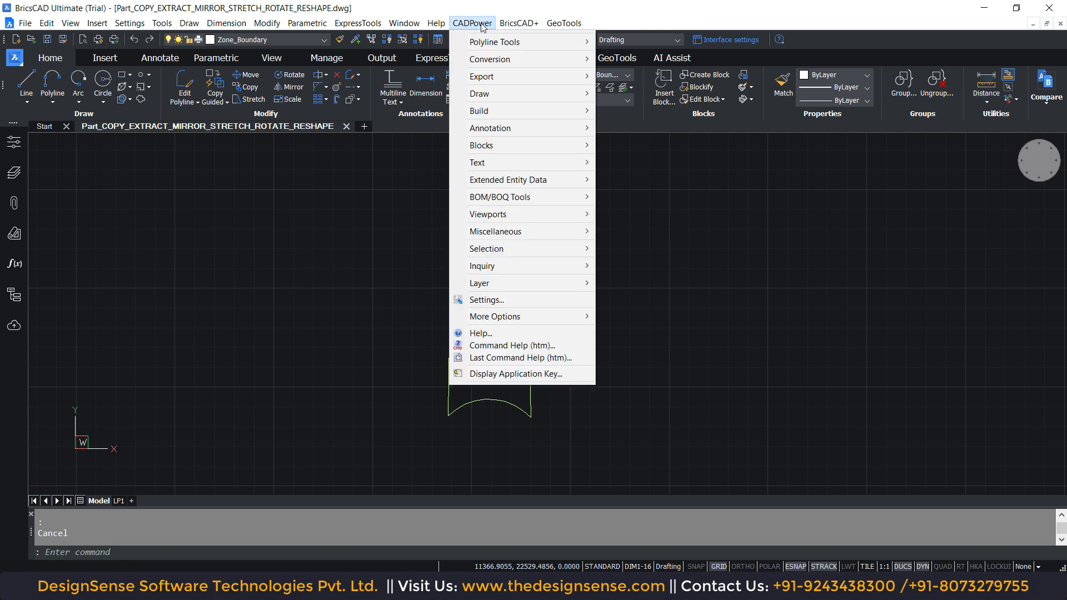
mouse_move(508, 44)
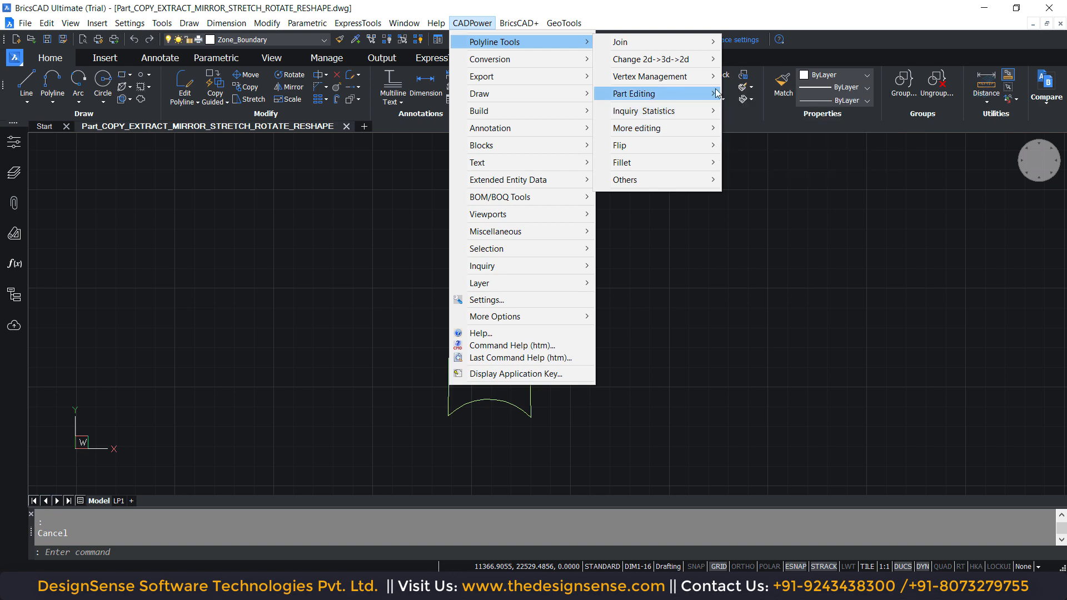
mouse_move(714, 95)
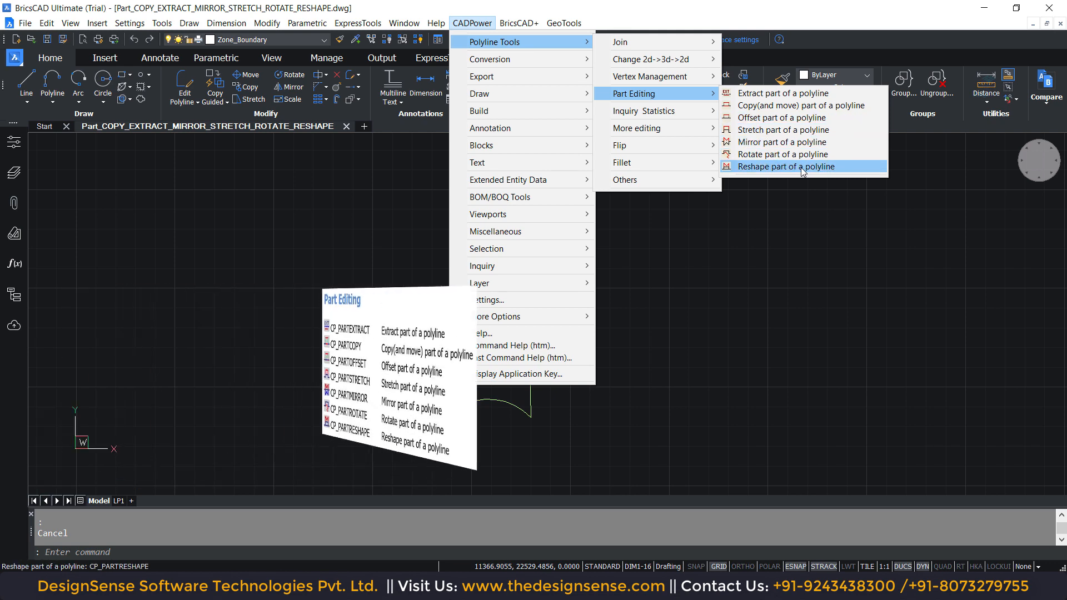
click(817, 27)
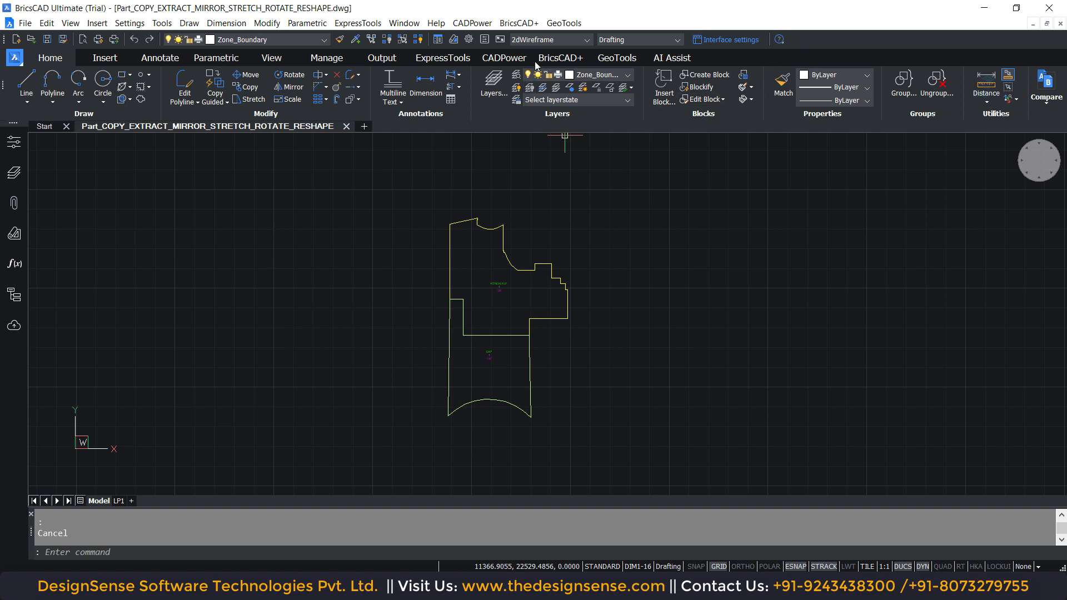
Extract the part of the FOREVER 21 outline from the right end of its upper arc to the base of the first step.
click(501, 57)
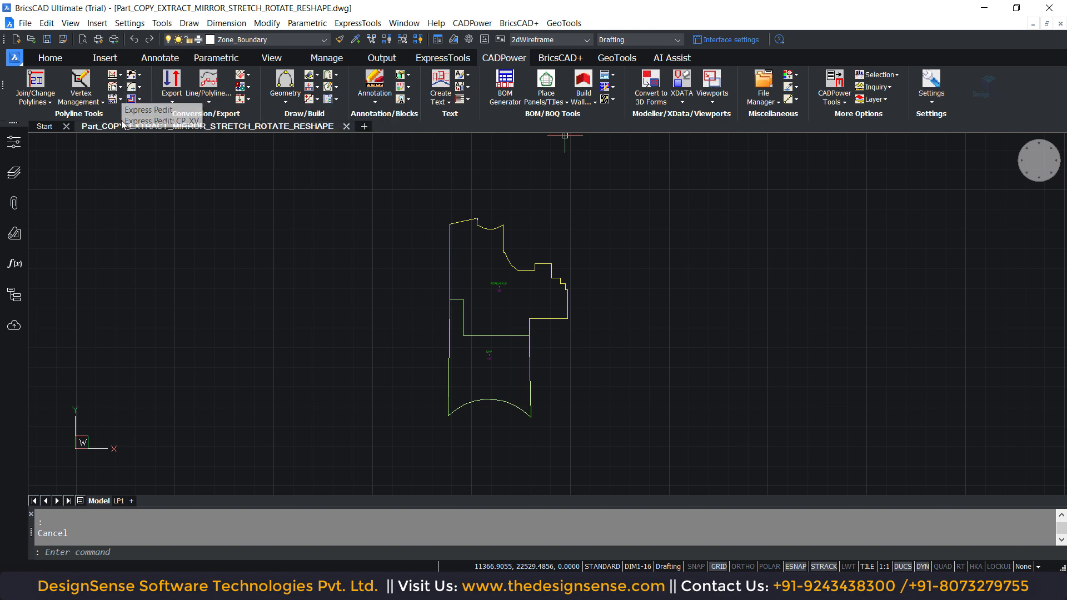
click(120, 74)
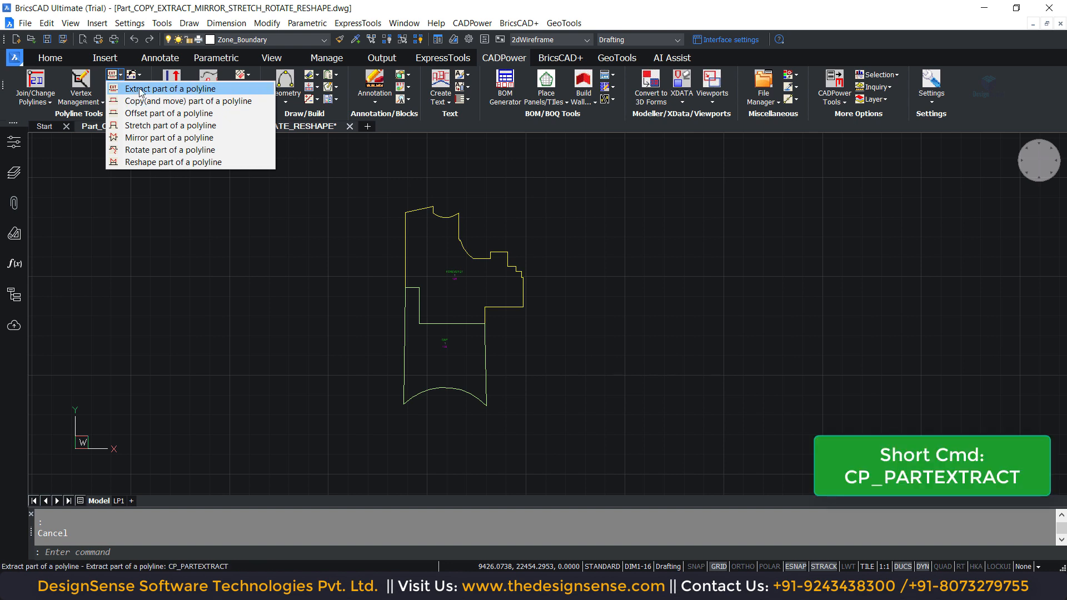
click(140, 90)
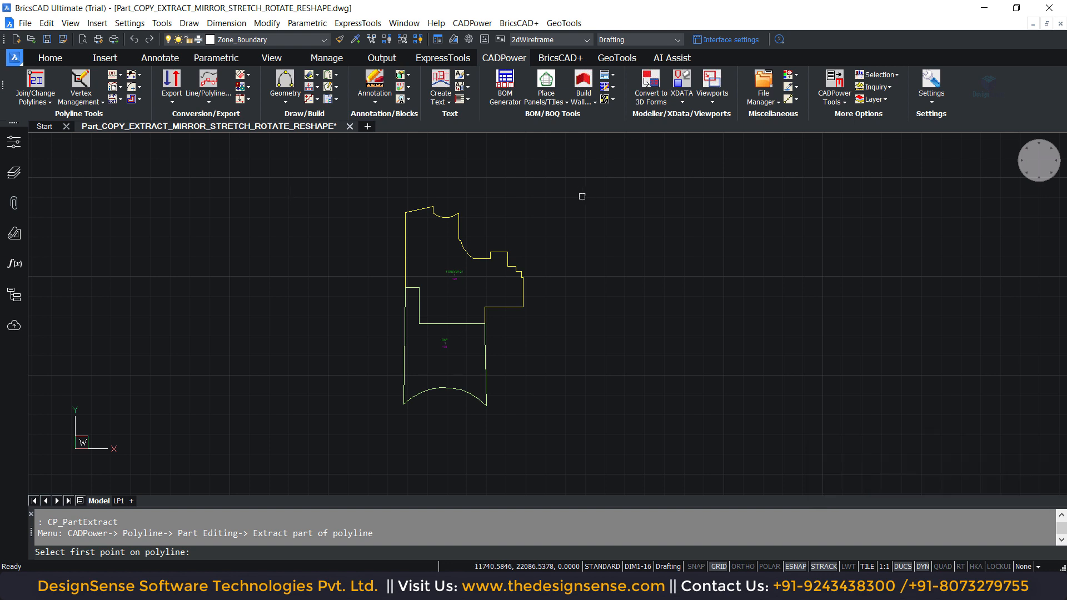
scroll(490, 212, up, 3)
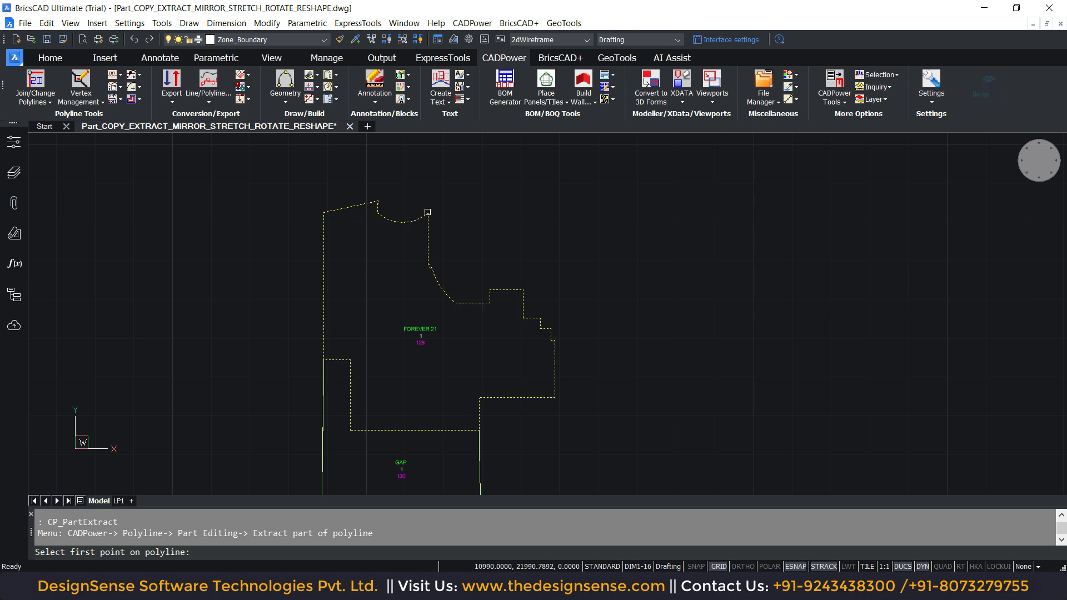
click(427, 213)
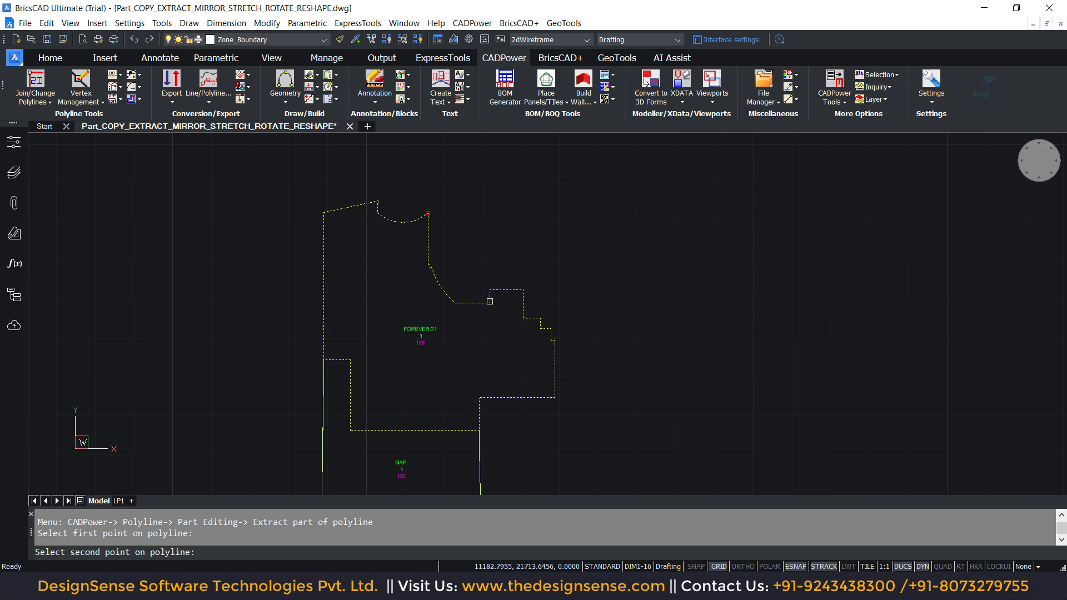
click(489, 301)
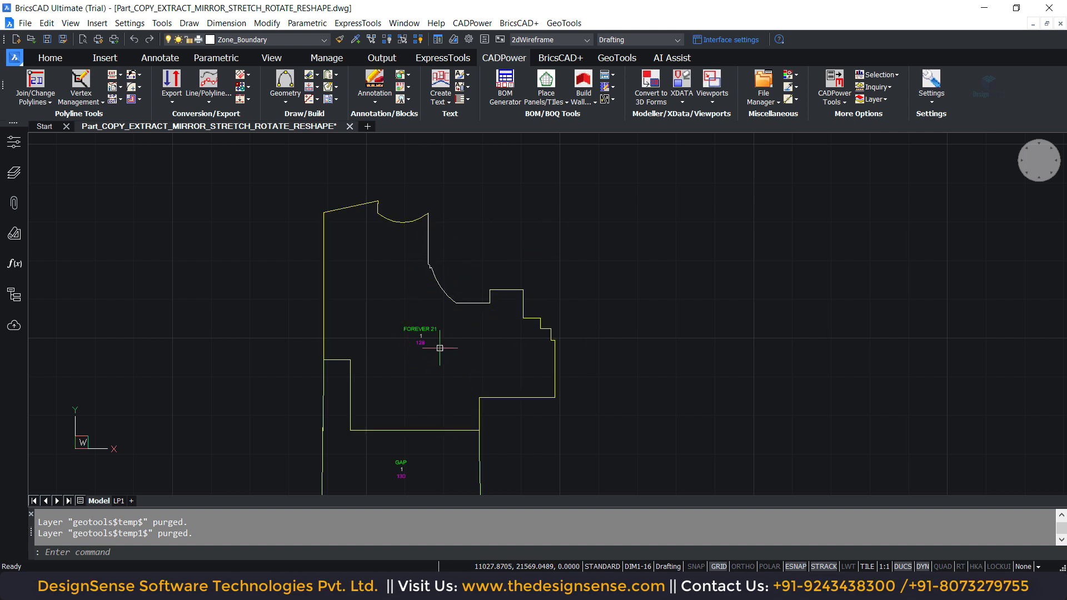
Move the extracted segment about 1150 units to the right, clear of the FOREVER 21 outline.
click(462, 304)
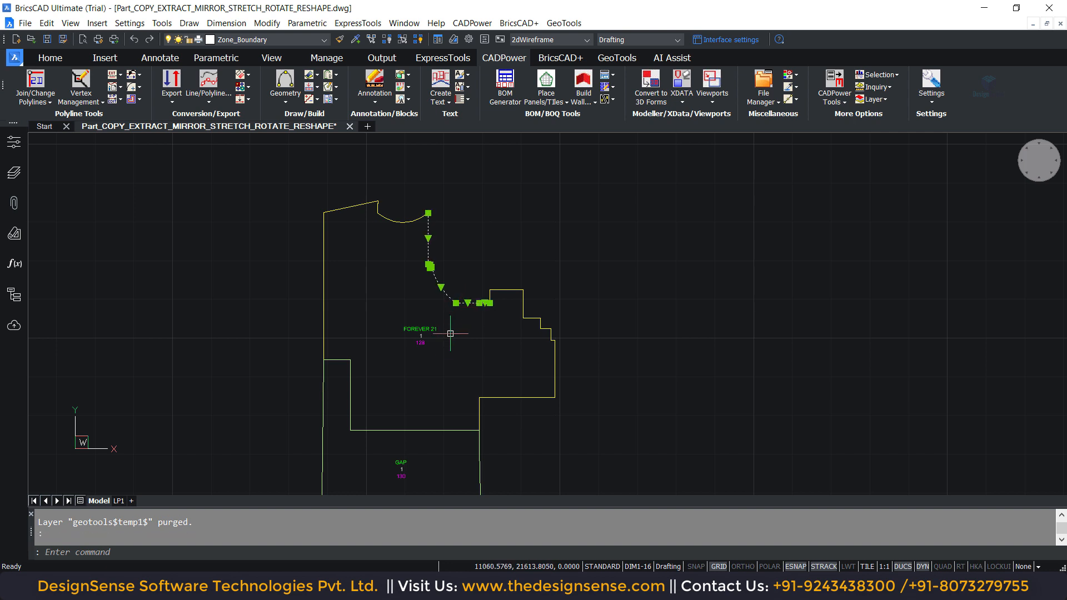
text(move)
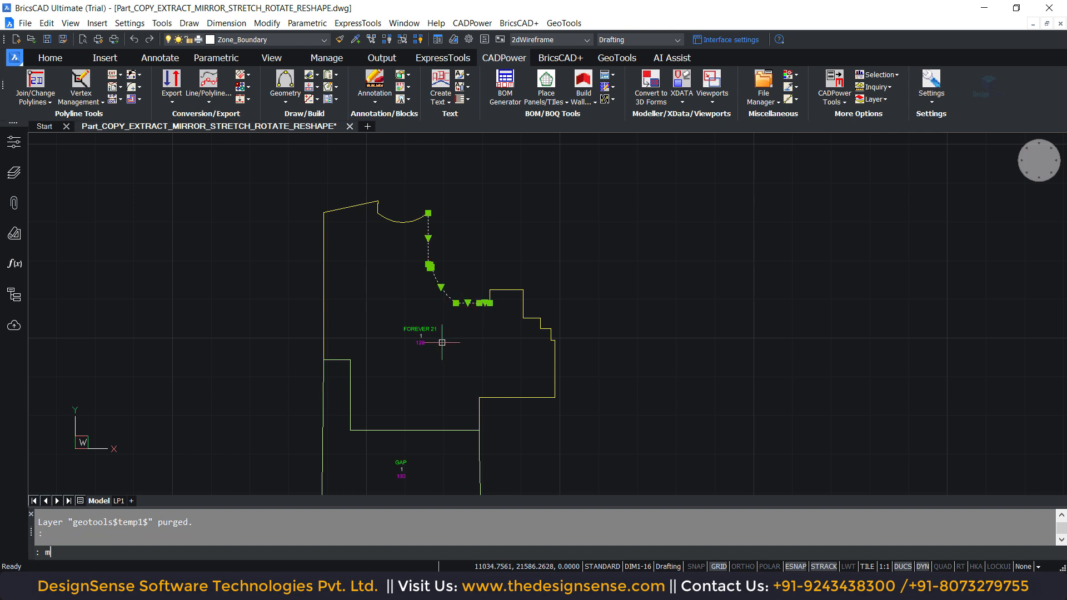
key(Return)
click(470, 345)
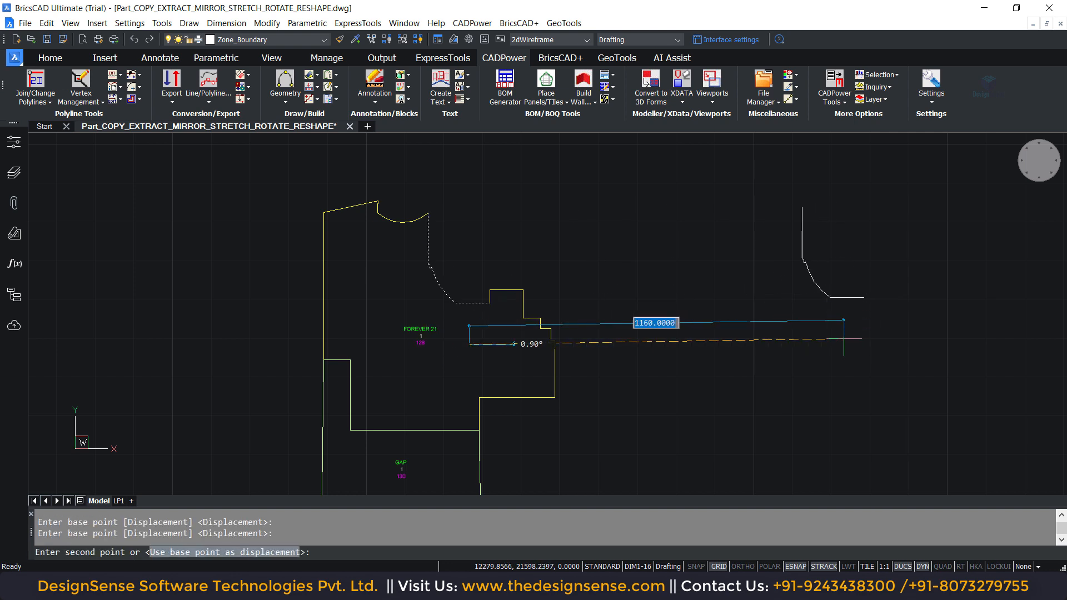
key(Escape)
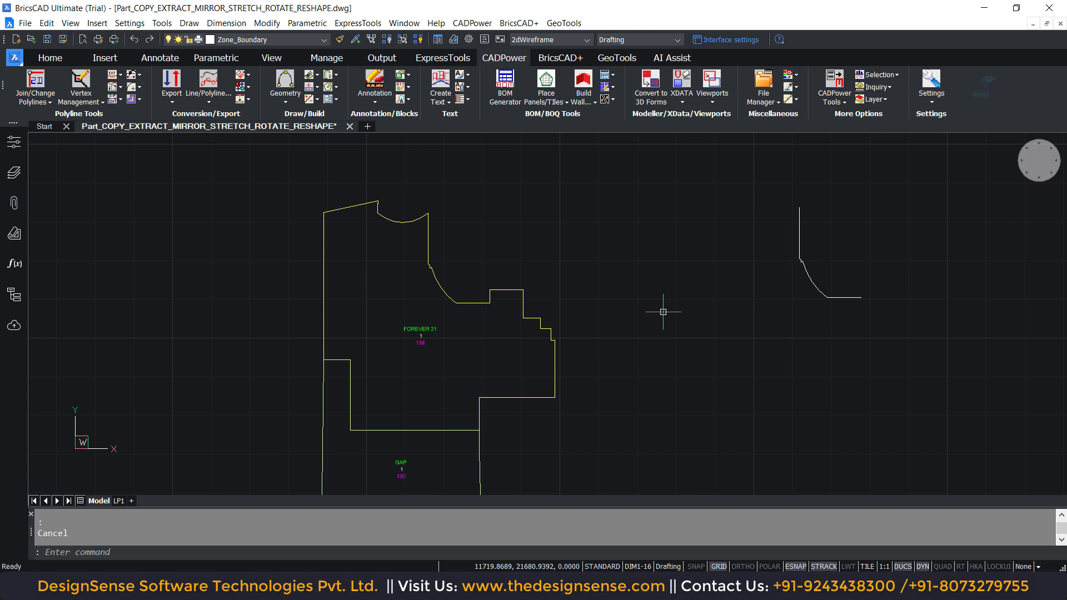
Copy the whole FOREVER 21 outline horizontally into the space between the original and the extracted segment.
text(co)
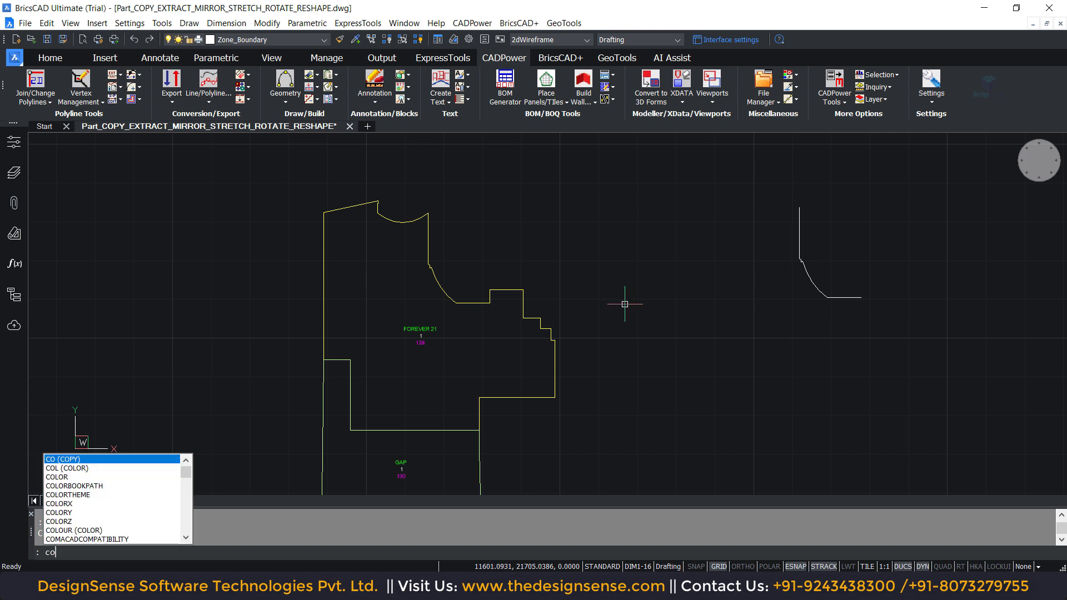
key(Return)
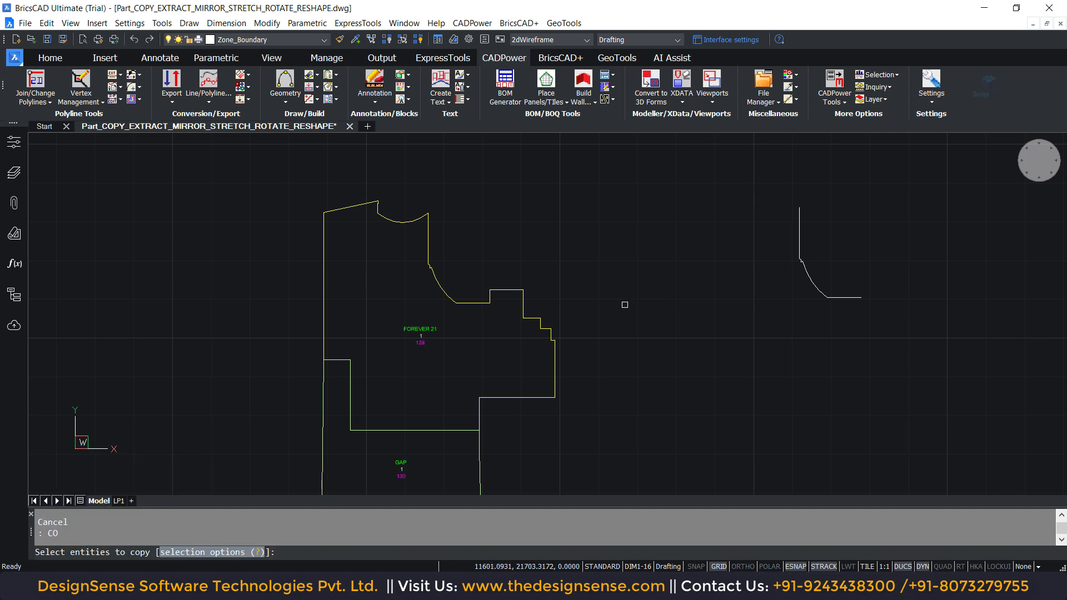
click(545, 396)
key(Return)
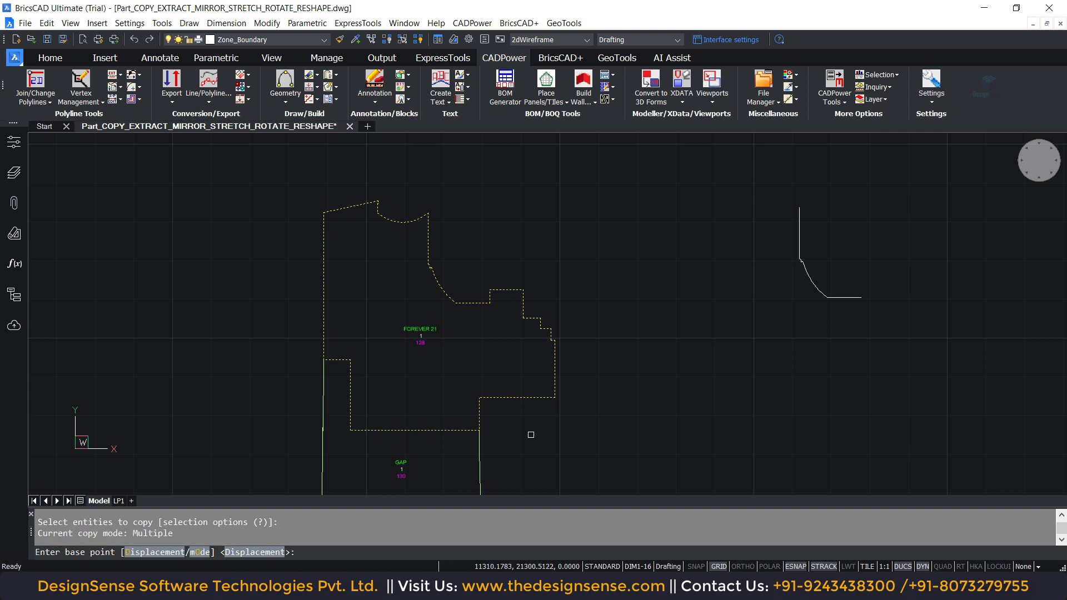
click(514, 435)
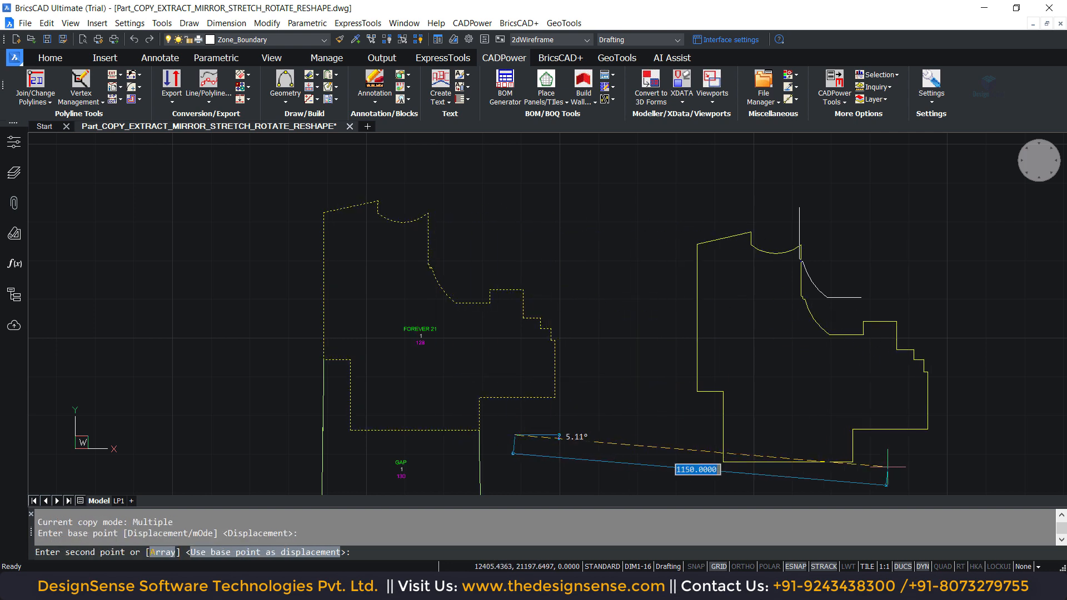
click(779, 435)
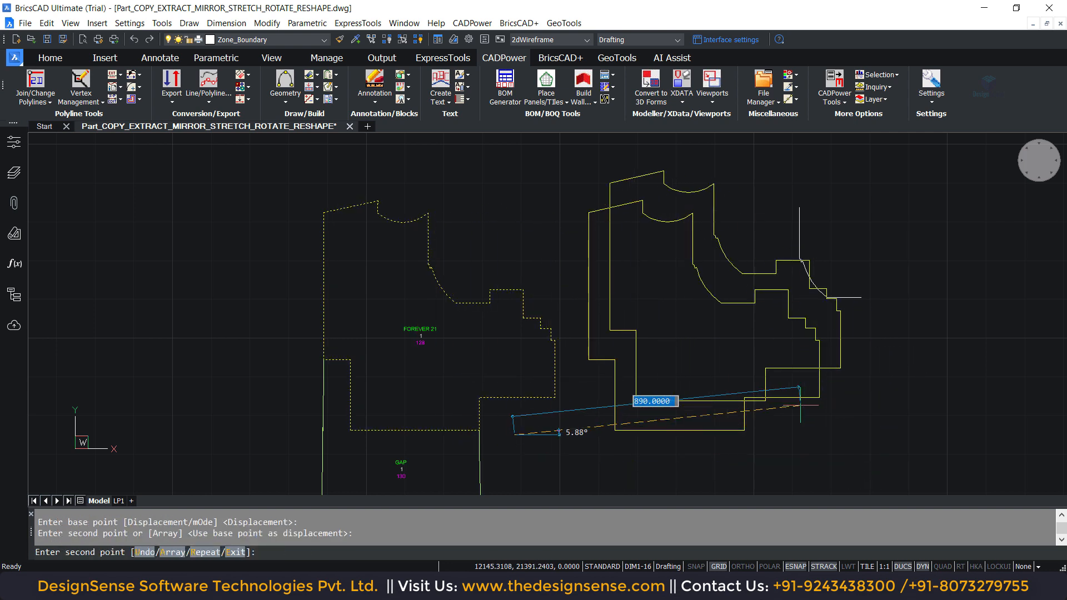
key(Escape)
Explode the copied outline and delete all its segments except the curved stretch matching the extracted part.
click(769, 431)
click(703, 408)
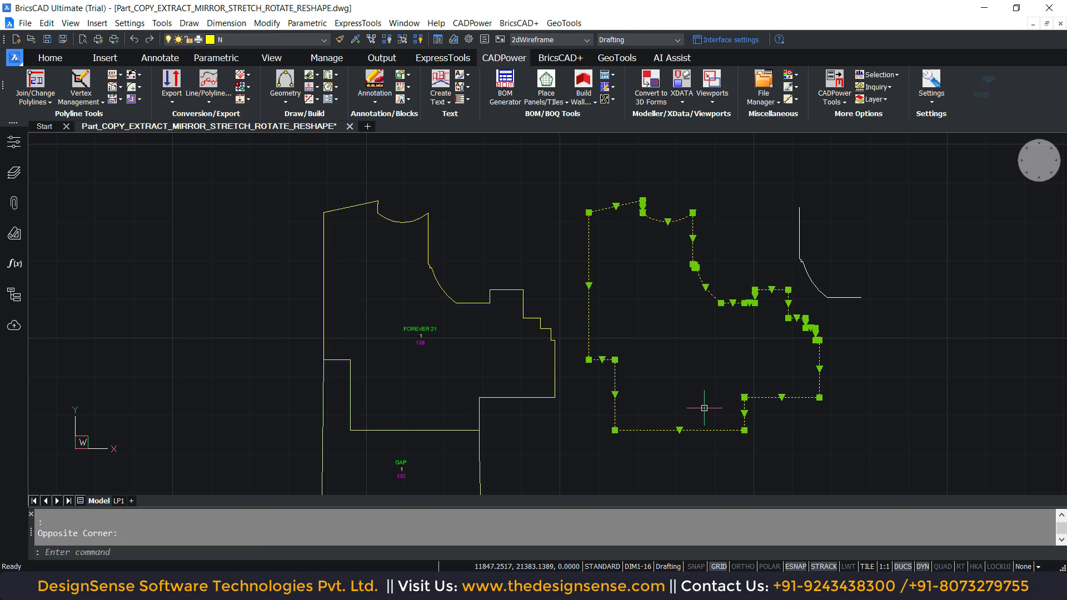
text(x)
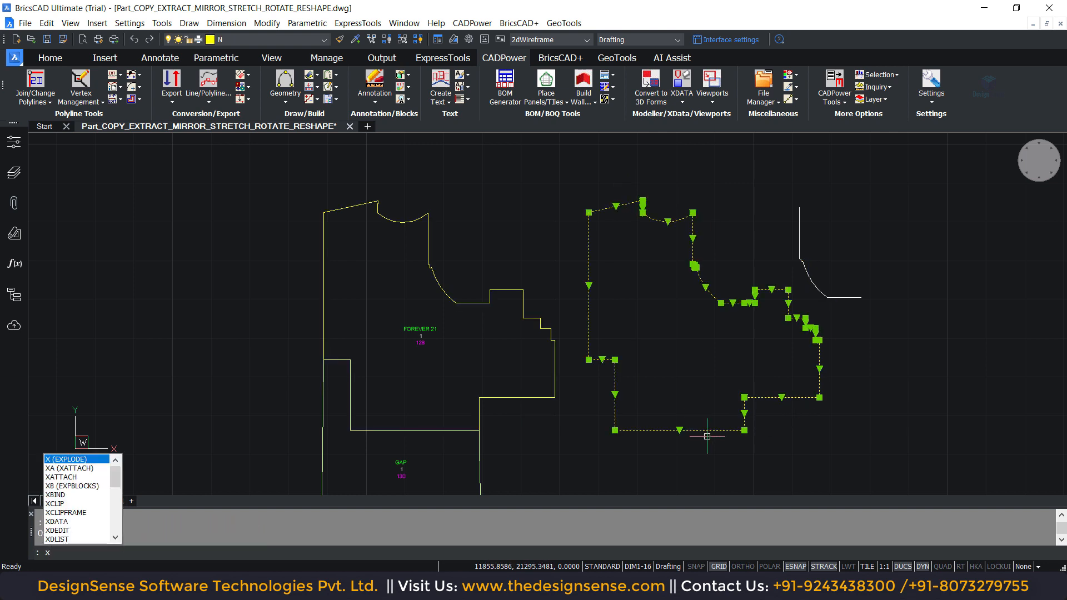
key(Return)
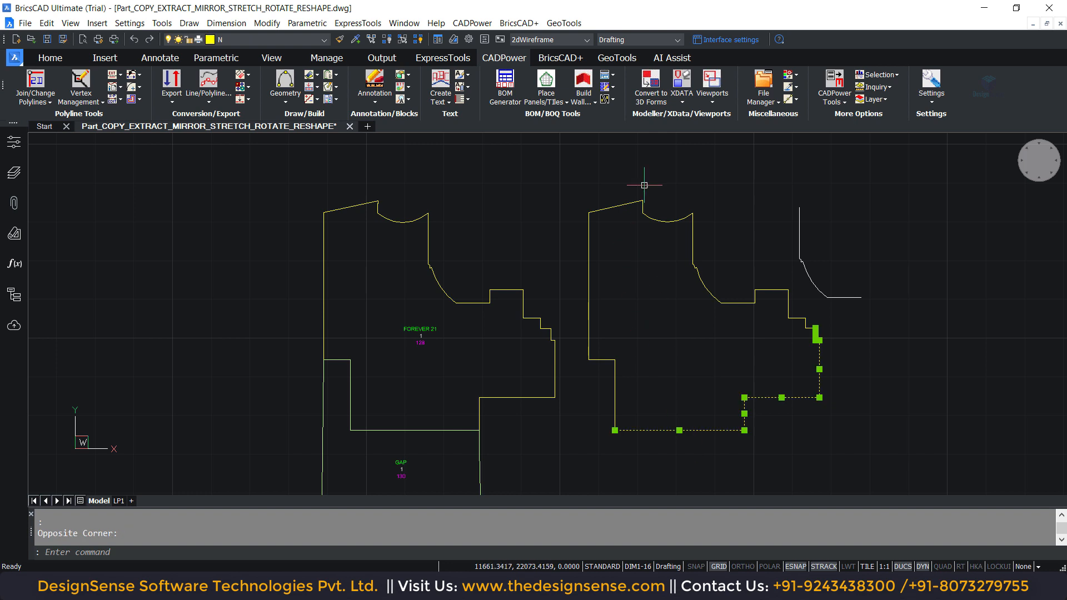
click(675, 147)
click(596, 409)
key(Delete)
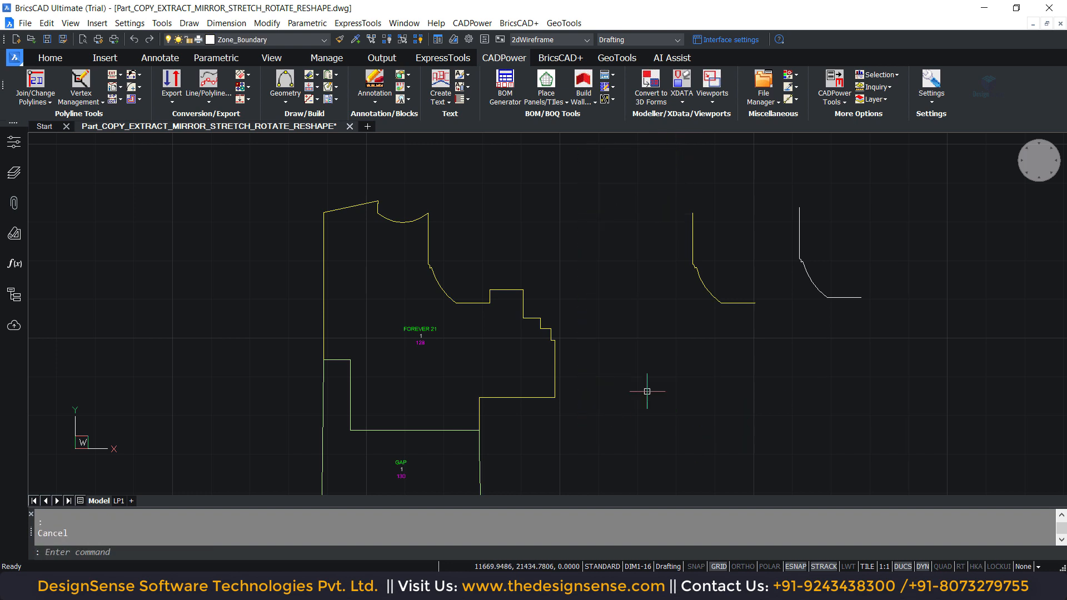
Convert the remaining copied segments to a polyline with PEDIT and join them into one.
text(pedi)
key(Return)
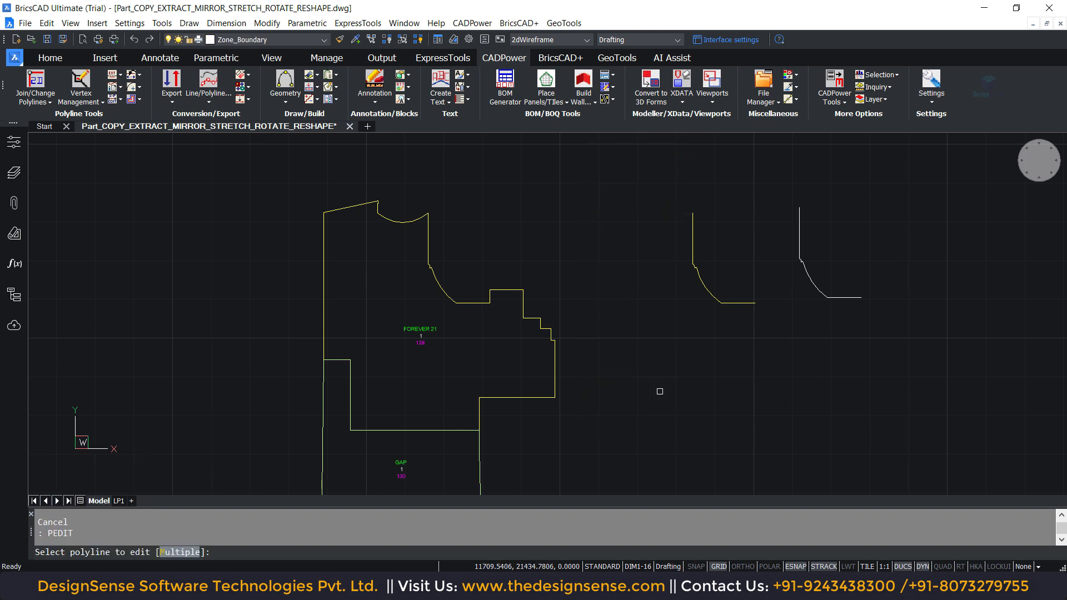
click(735, 303)
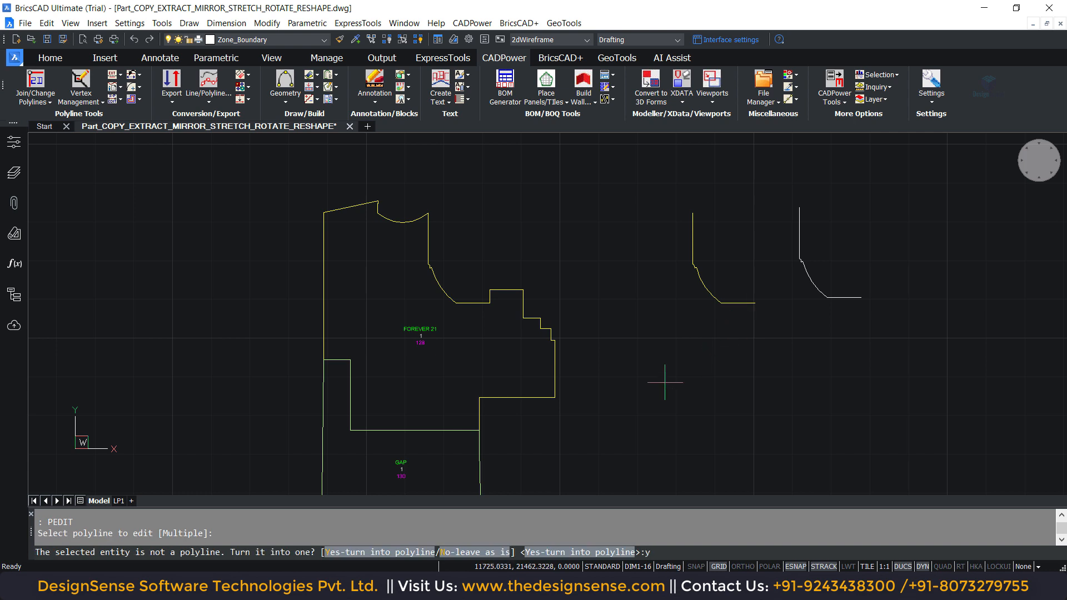
key(Return)
key(Return)
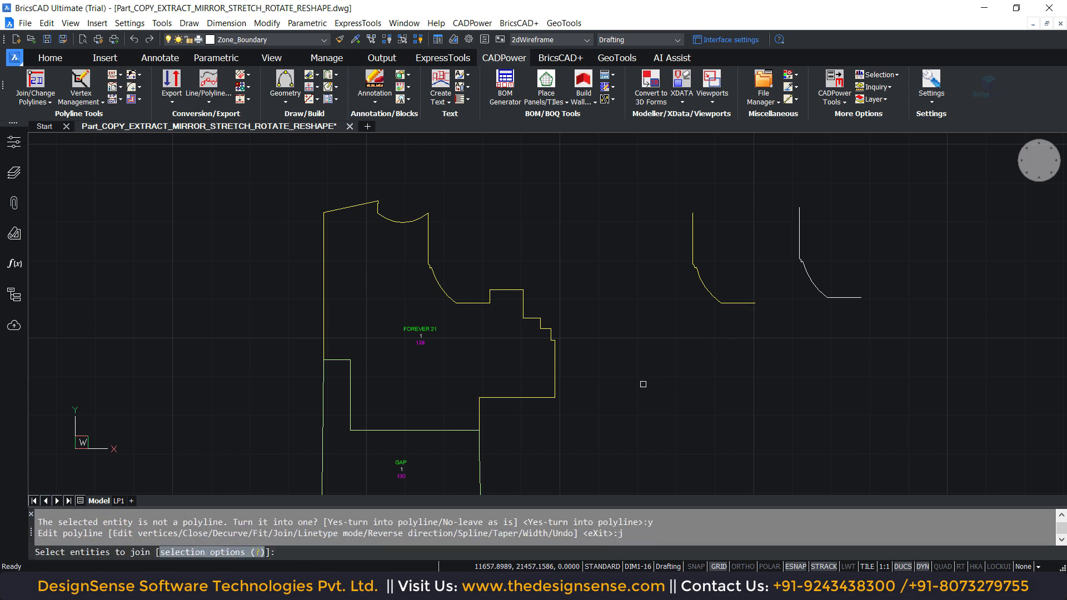
click(767, 184)
click(630, 362)
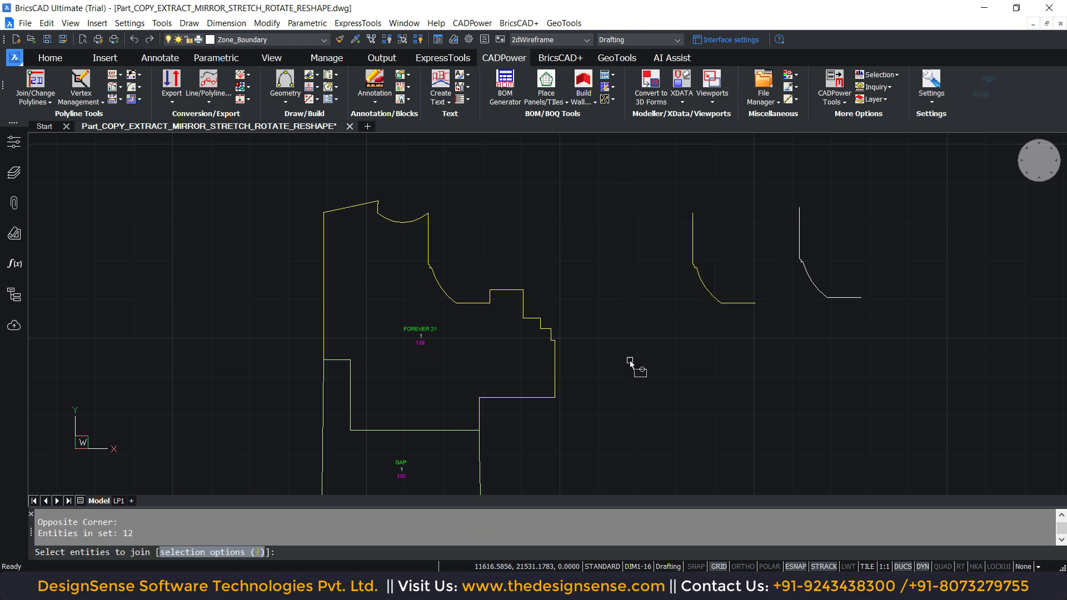
key(Return)
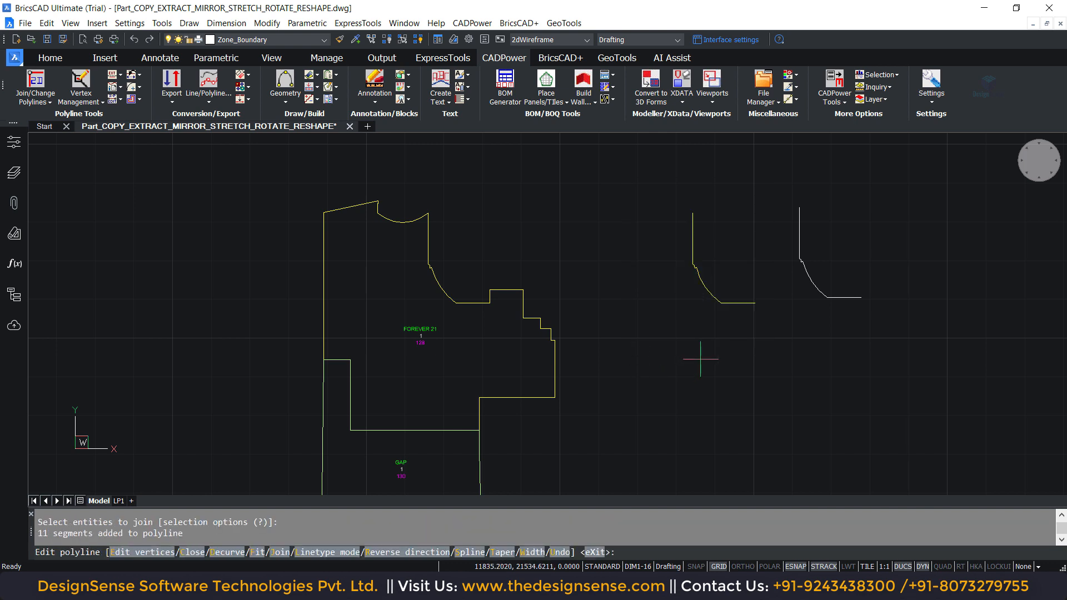
key(Escape)
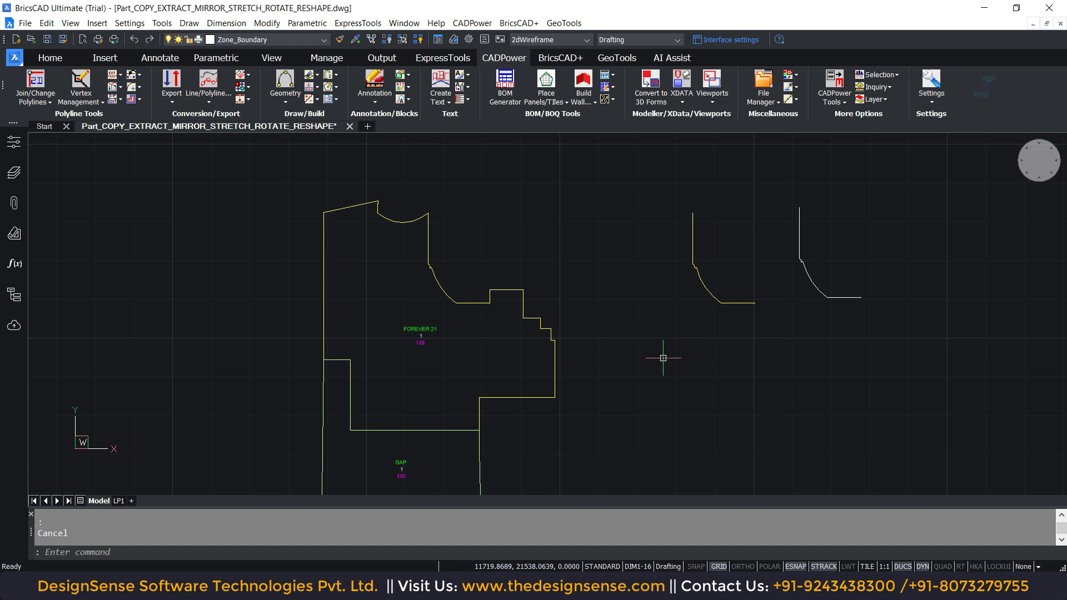
Copy the stepped part of the FOREVER 21 outline with the part-copy command, placing it about 660 units away, below the joined curved segment.
click(120, 74)
click(139, 101)
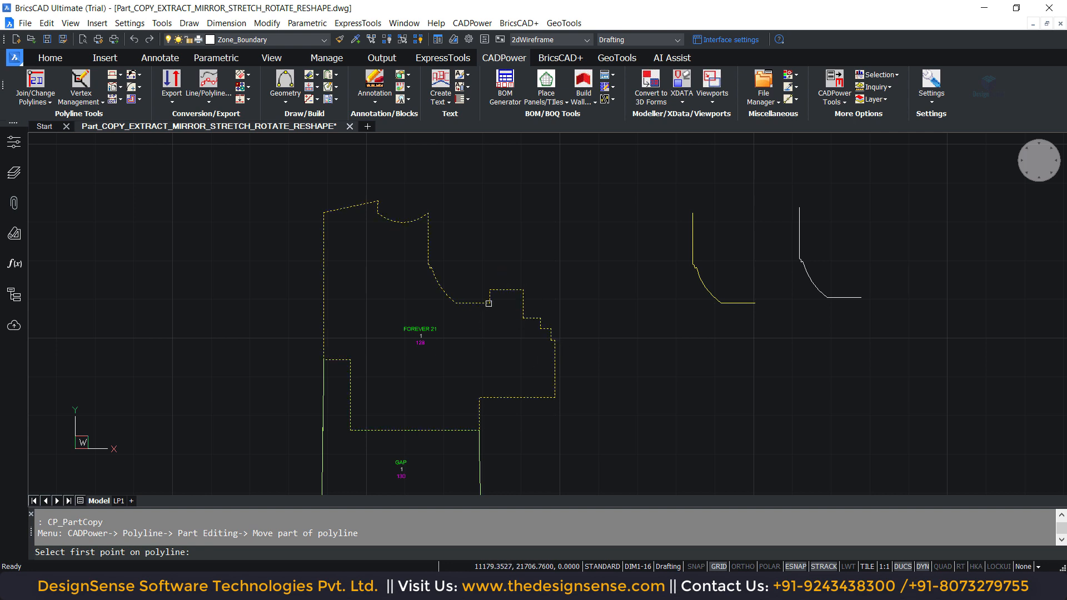
click(488, 304)
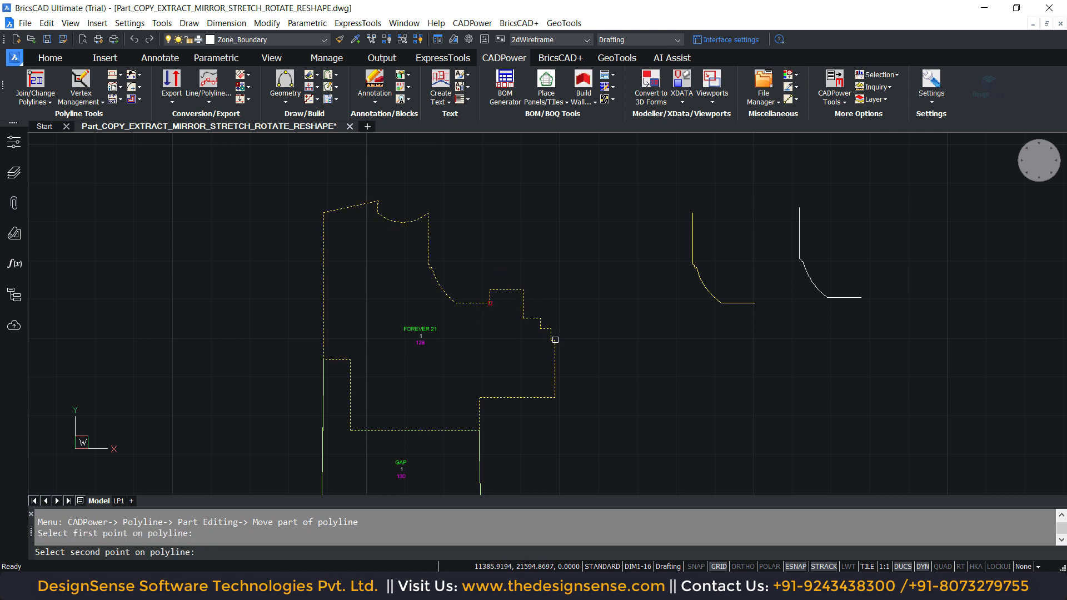
click(555, 339)
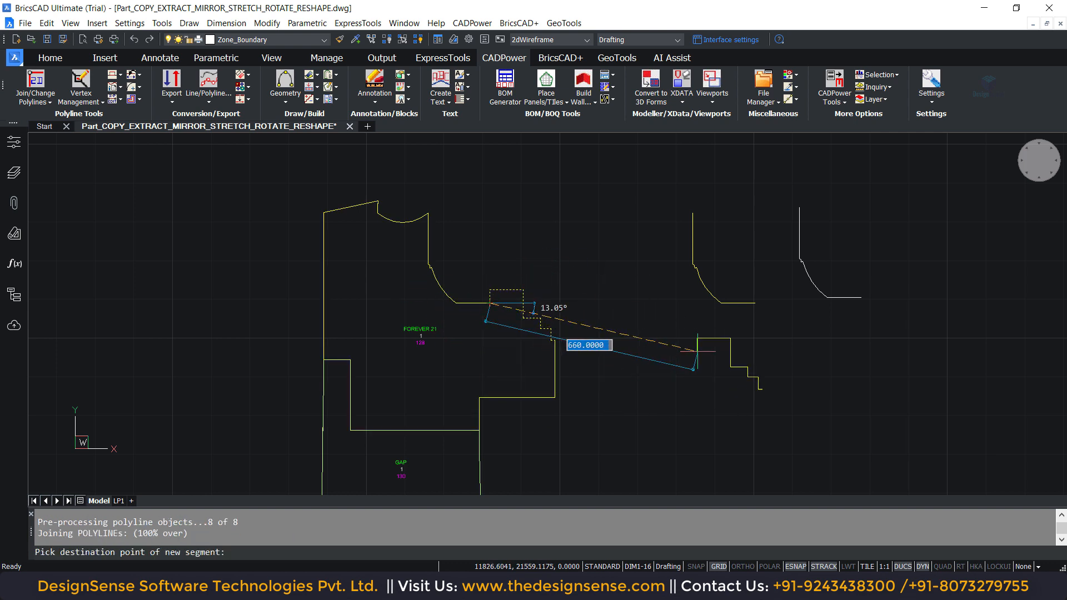
click(699, 351)
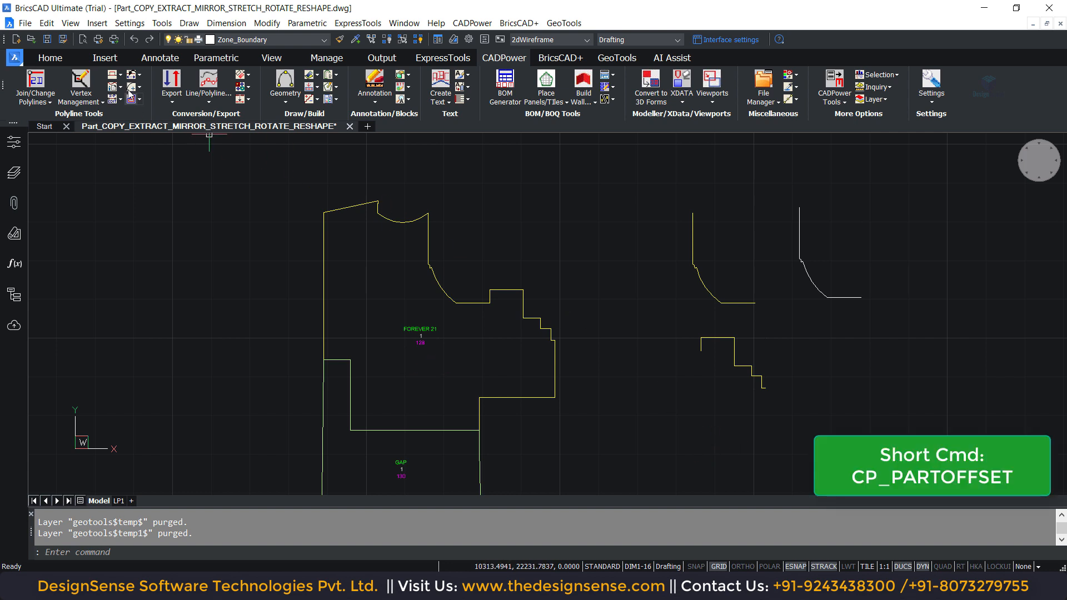
Offset the curved stretch of the FOREVER 21 outline by 30 units toward the outside with the part-offset command.
click(118, 74)
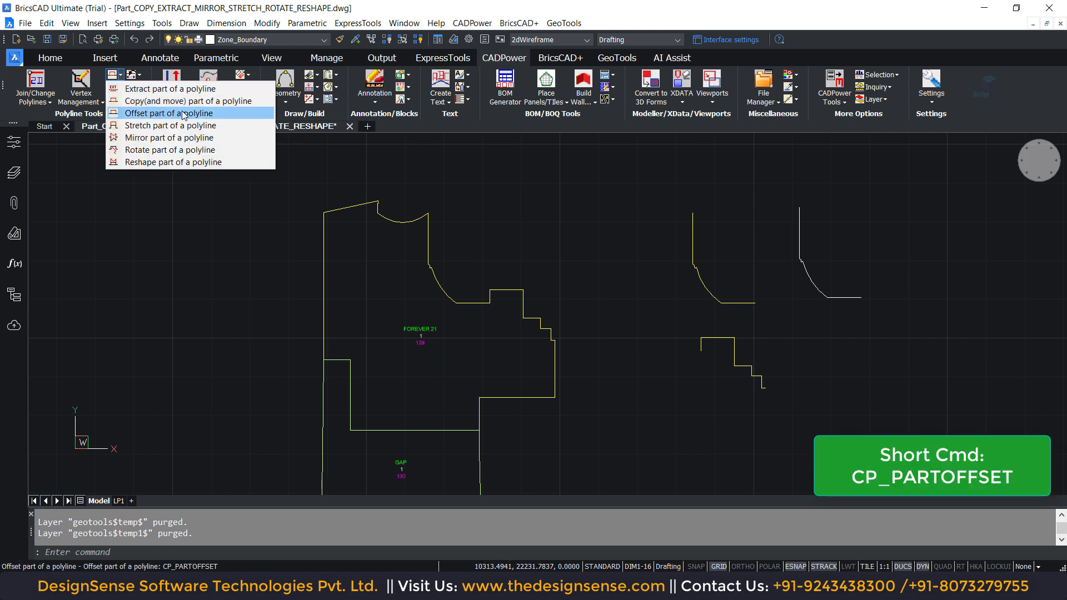
click(178, 114)
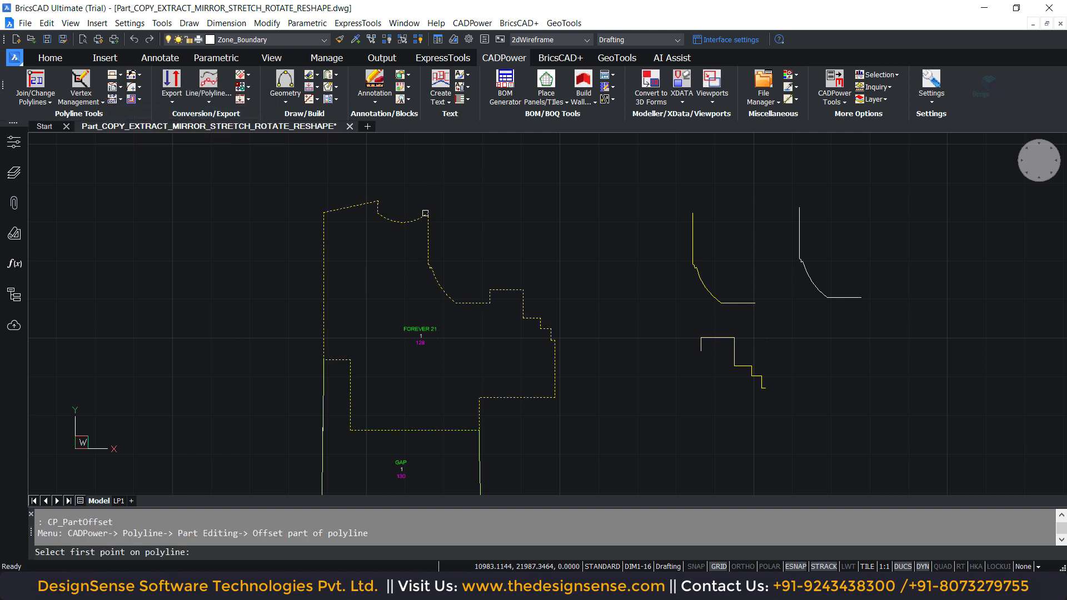
click(427, 213)
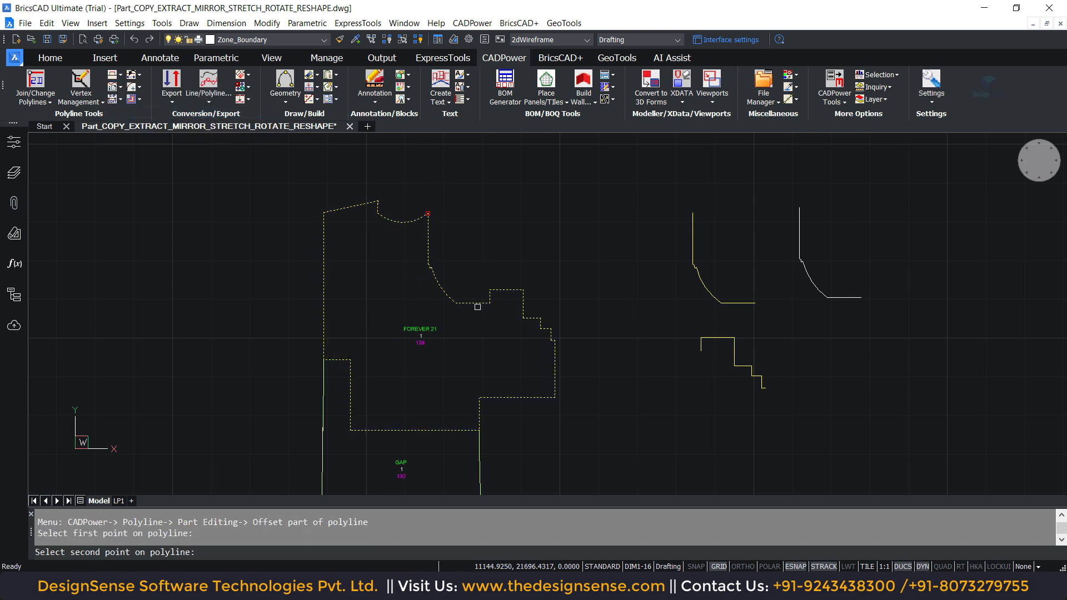
click(490, 303)
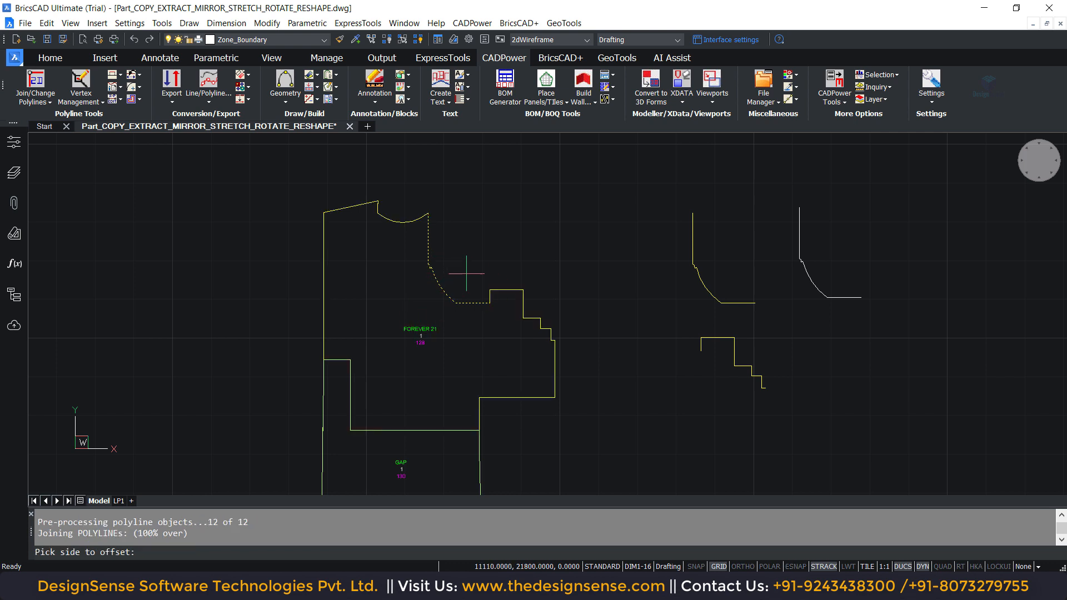
click(479, 244)
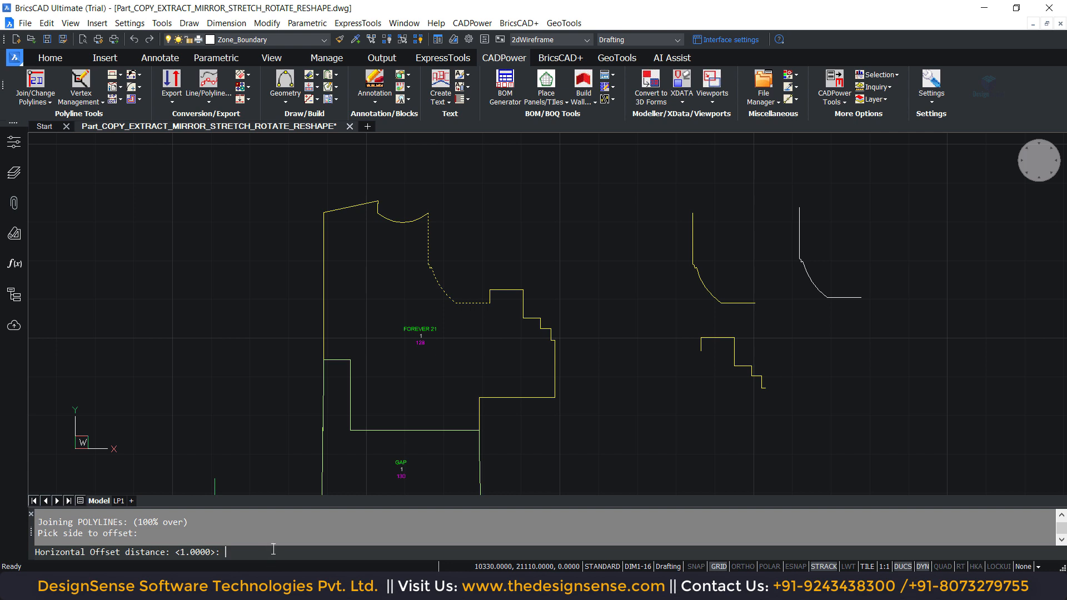
text(30)
key(Return)
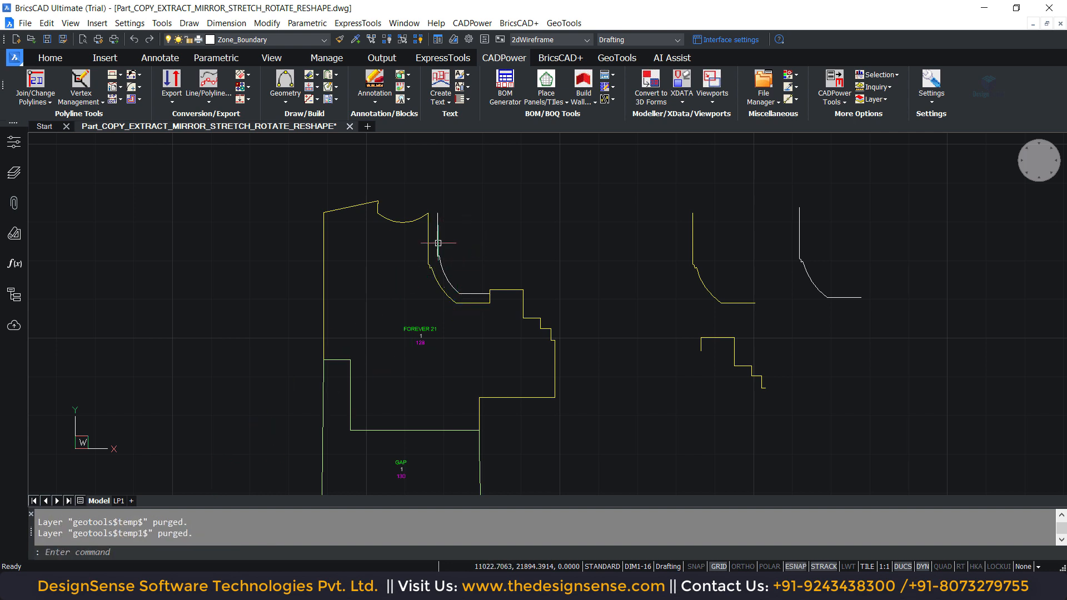
key(Escape)
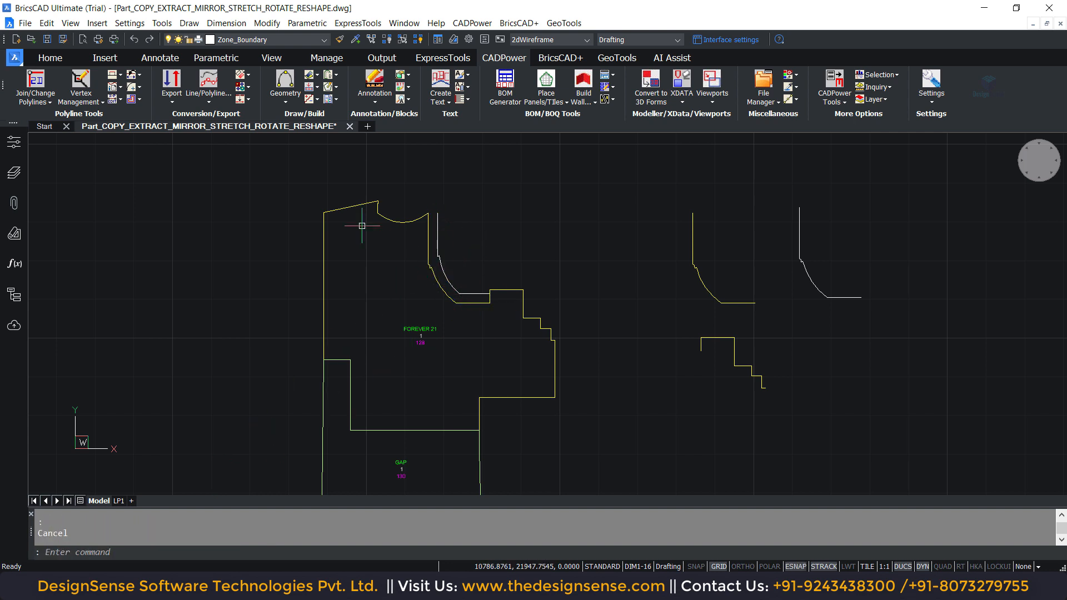
Stretch the raised top of the FOREVER 21 outline's stepped part diagonally up and to the right with the part-stretch command.
click(116, 74)
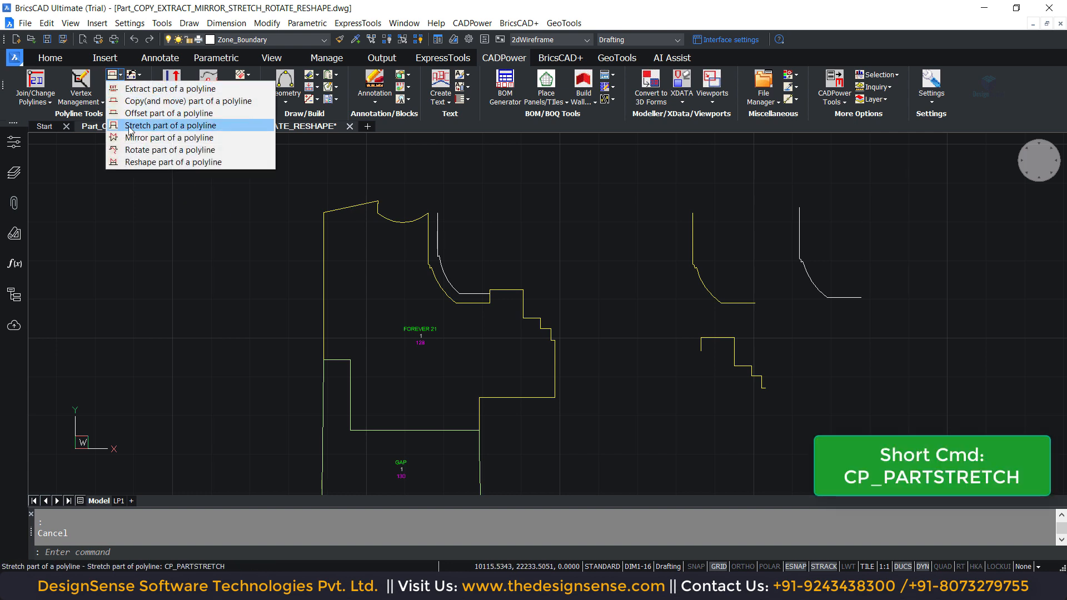
click(129, 126)
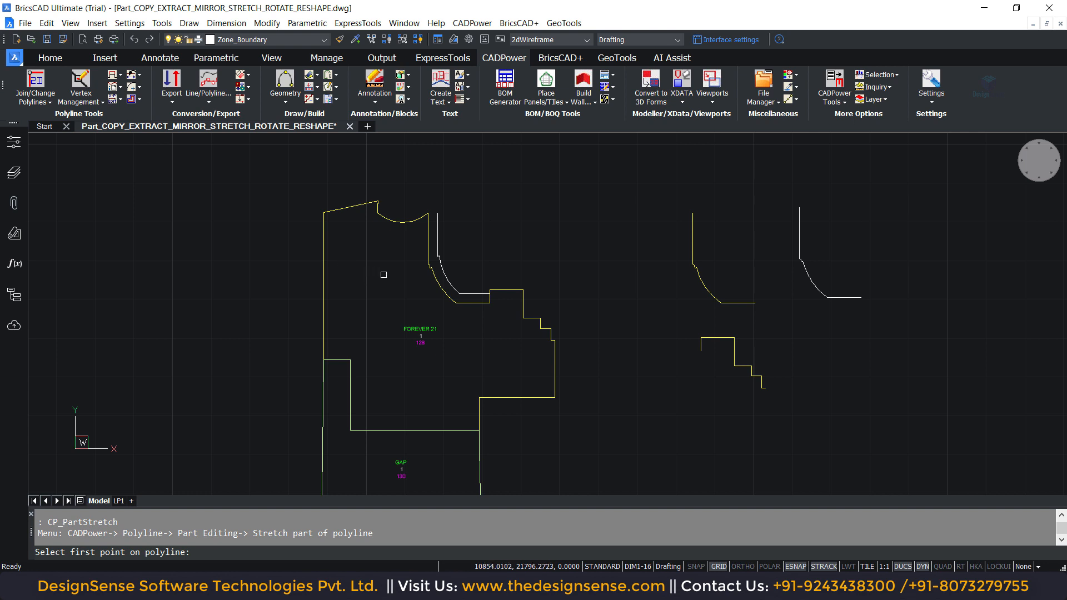
click(489, 290)
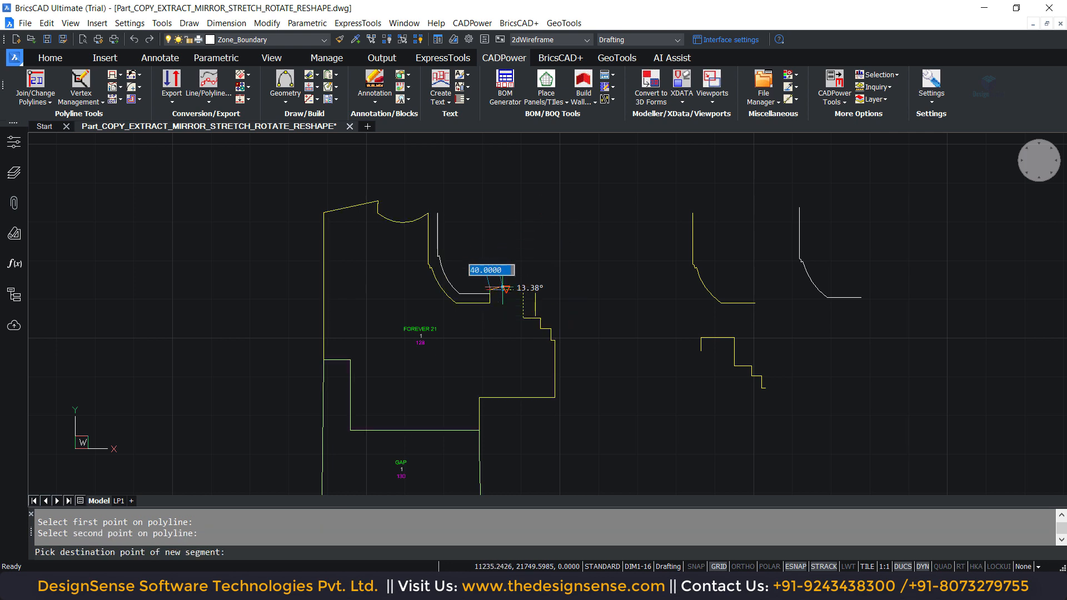
click(542, 233)
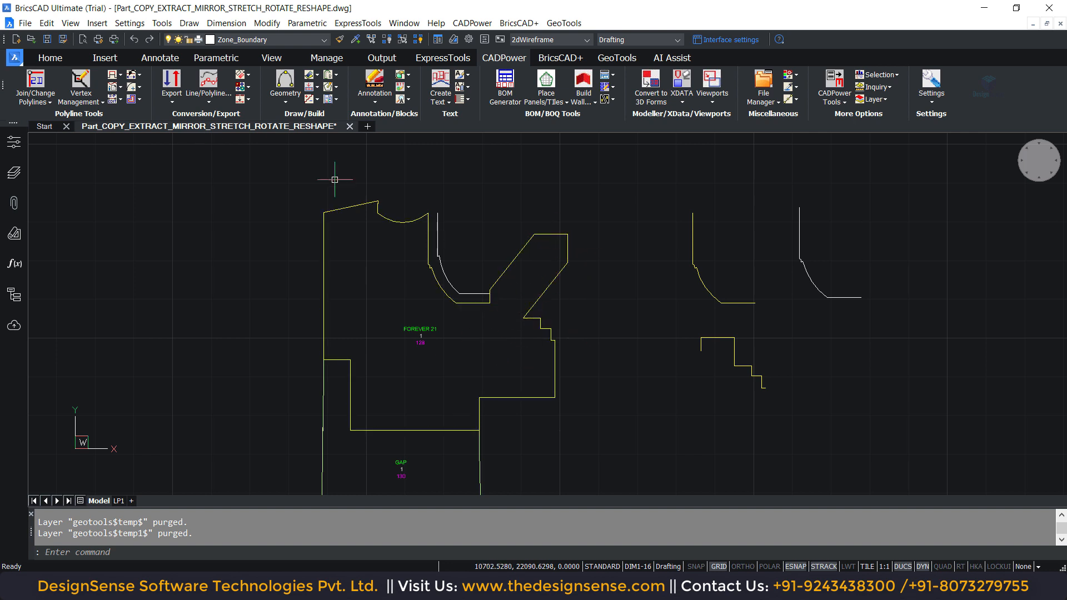
Mirror the slanted edge and small steps below the stretched part, between its lower right corner and the top of the long right edge.
click(121, 76)
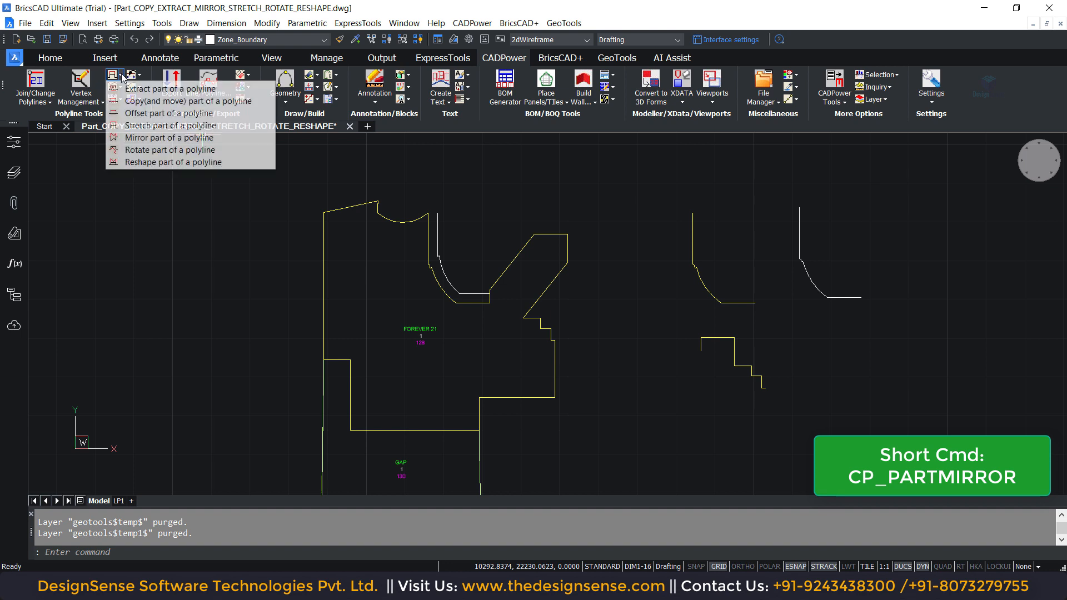
click(174, 139)
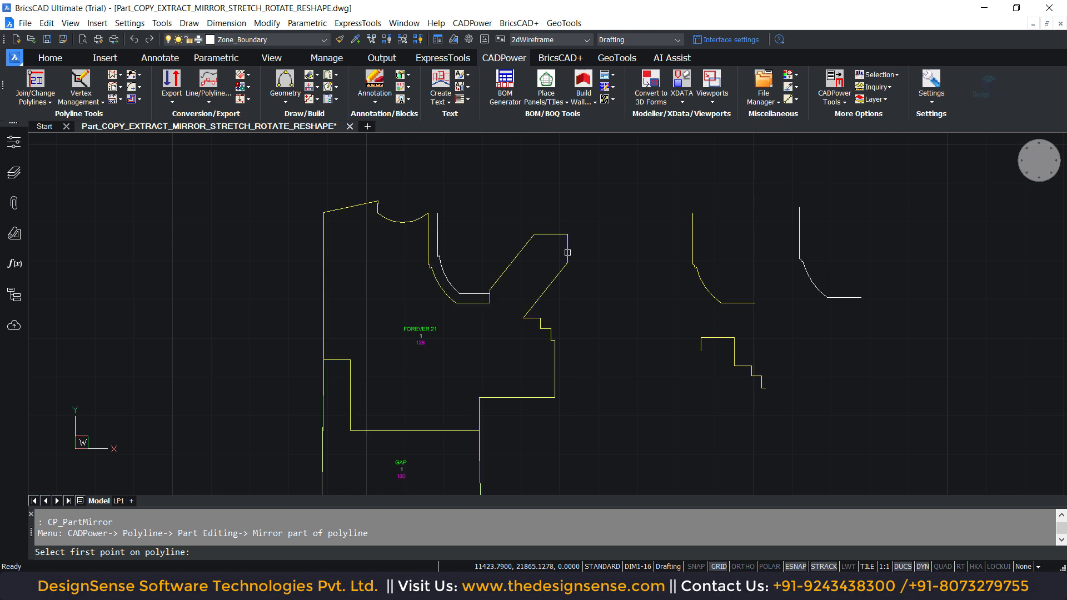
click(566, 260)
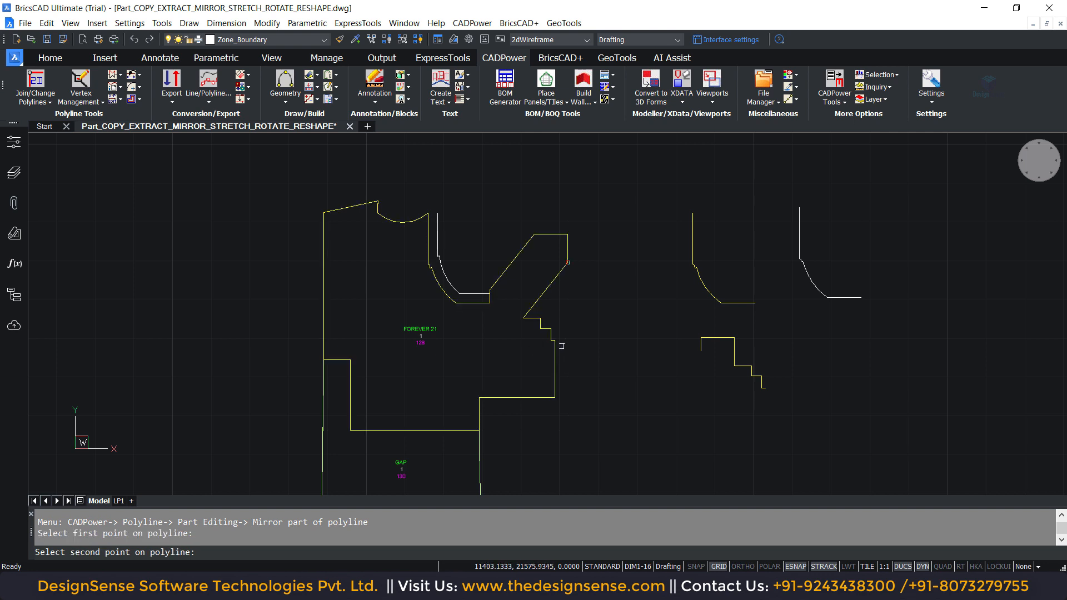
click(555, 339)
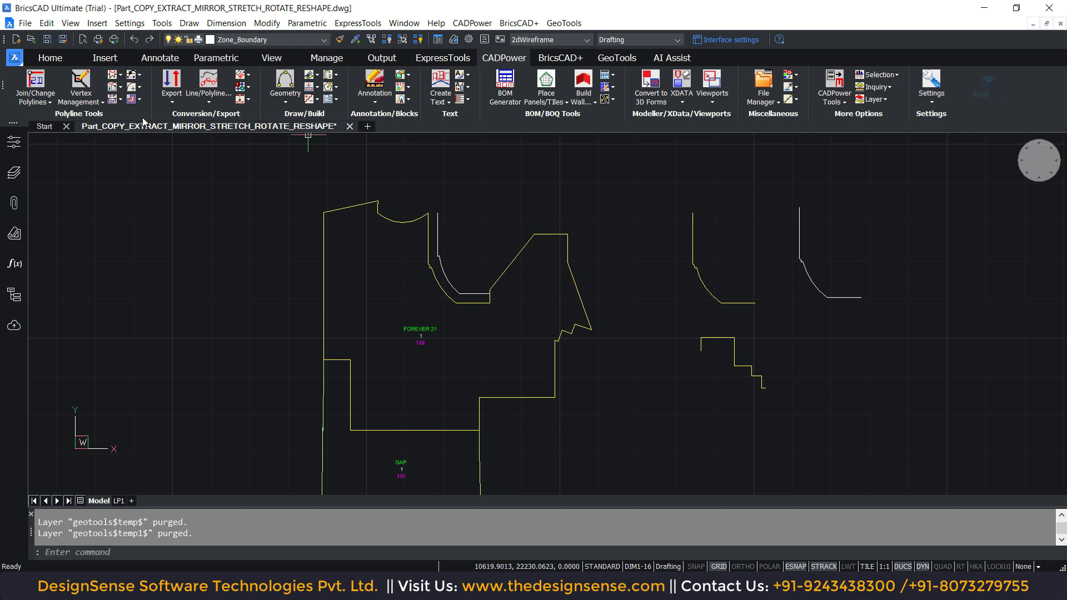
key(Escape)
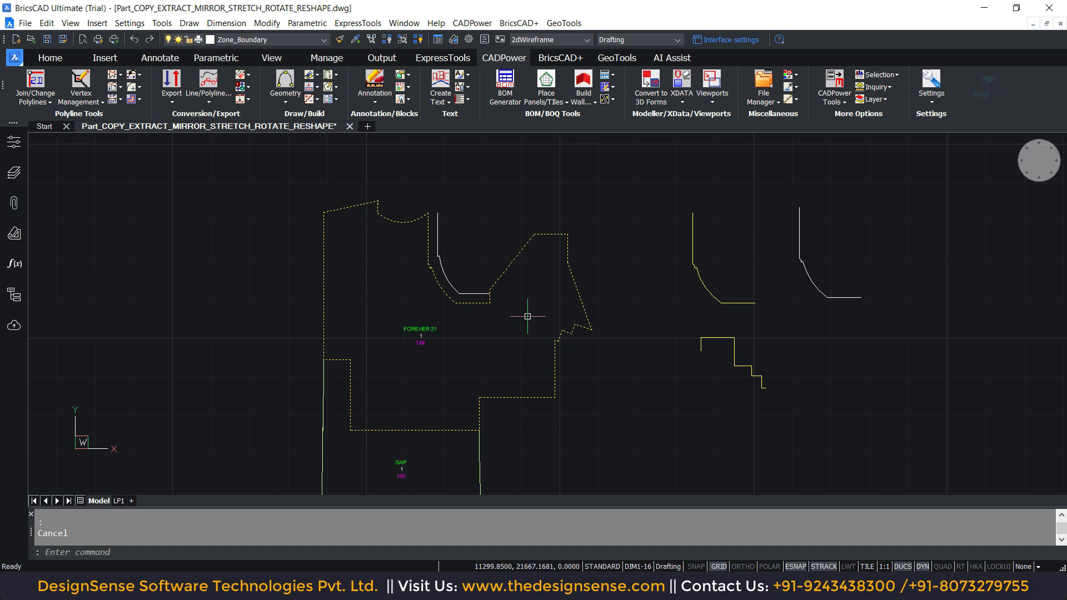
Rotate the outline part from the stretched part's upper right corner to the mirrored edge's outer tip by about 25 degrees, using part-rotate.
click(121, 74)
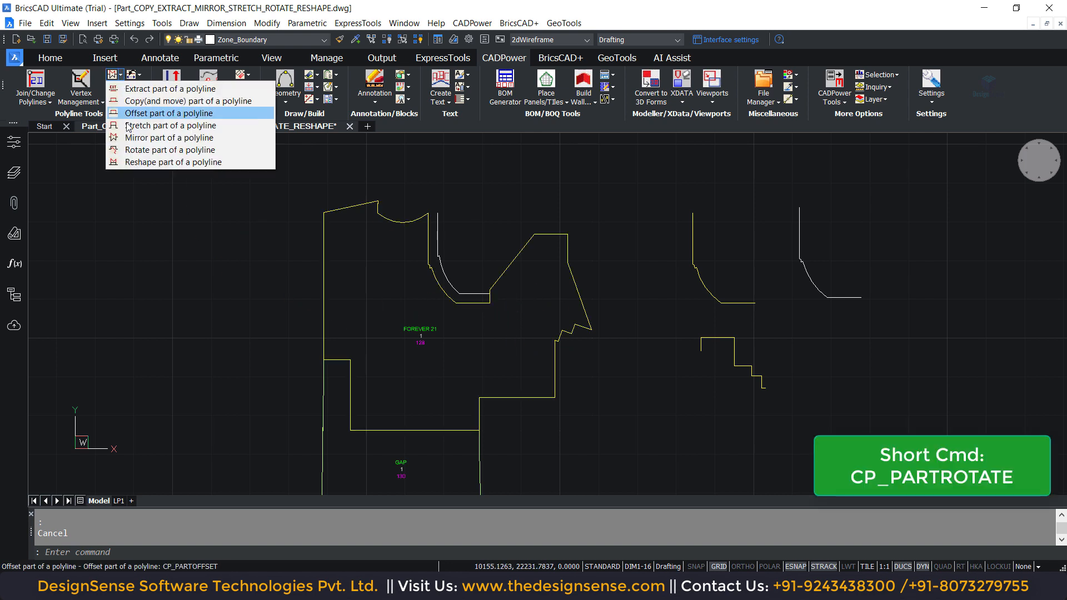
click(158, 150)
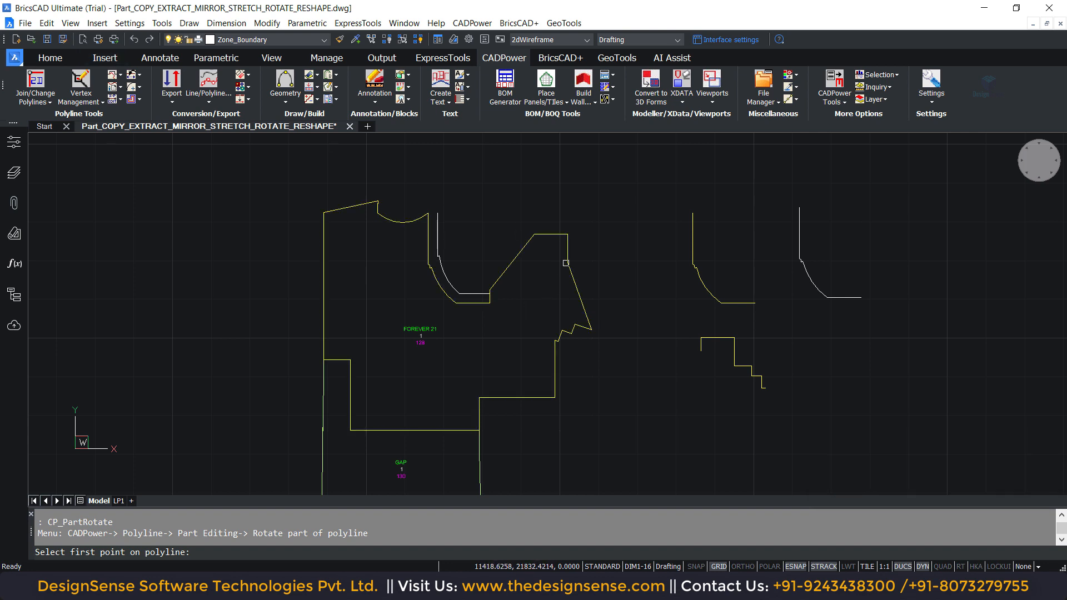
click(567, 232)
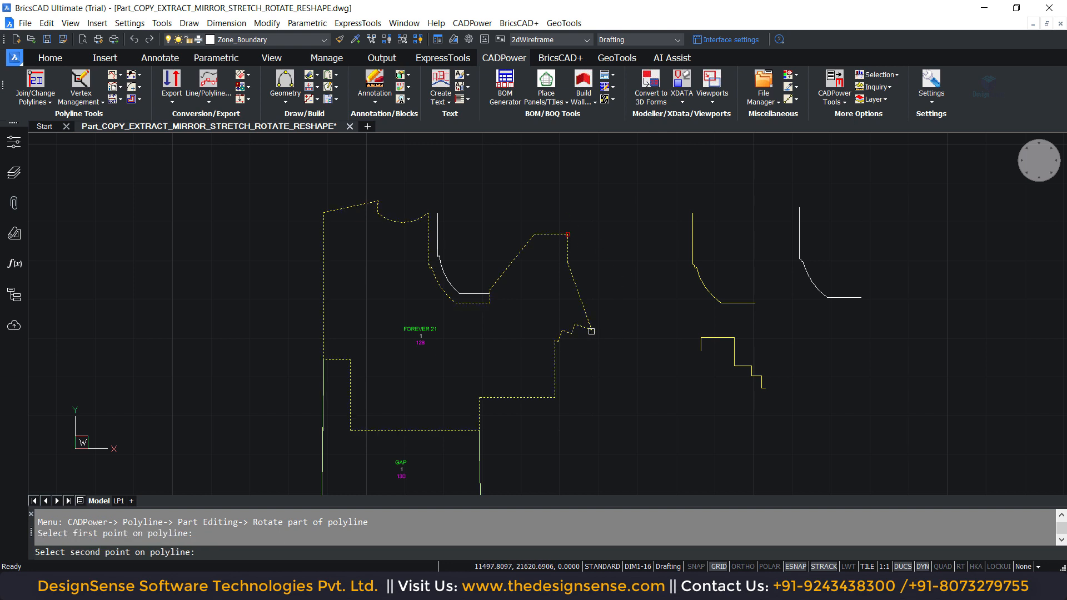
click(591, 331)
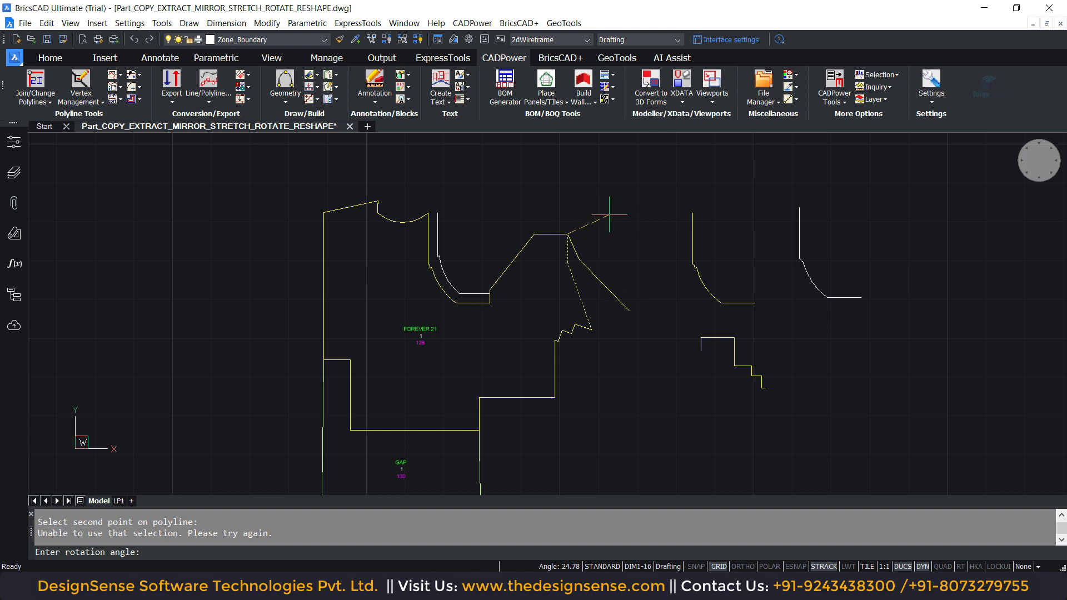
click(609, 214)
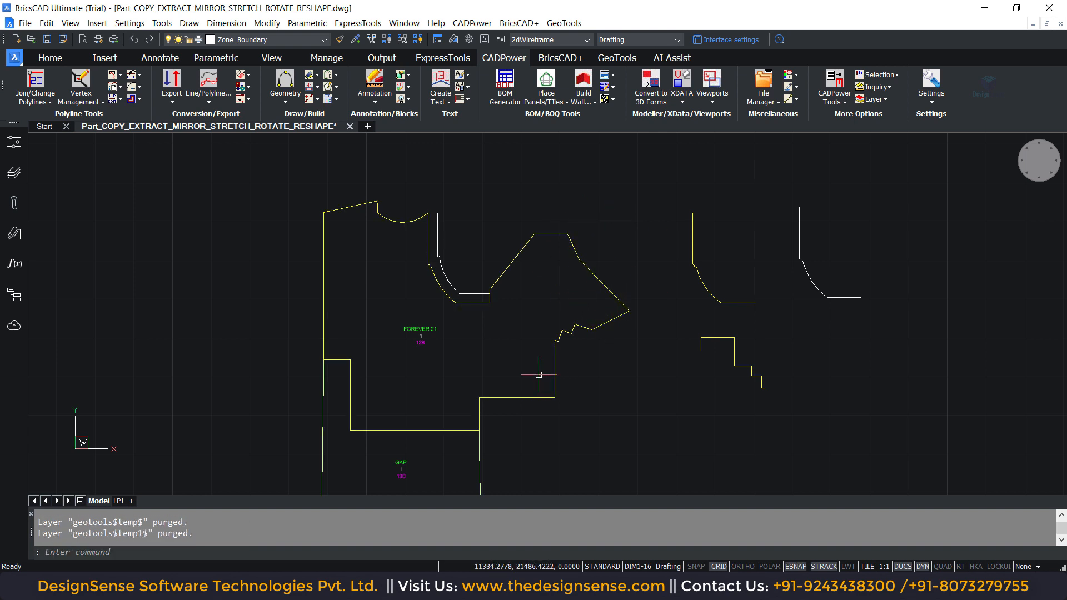
Reshape the slanted top edge of the FOREVER 21 outline with the part-reshape command, drawing a zigzag through four new points above it.
click(119, 74)
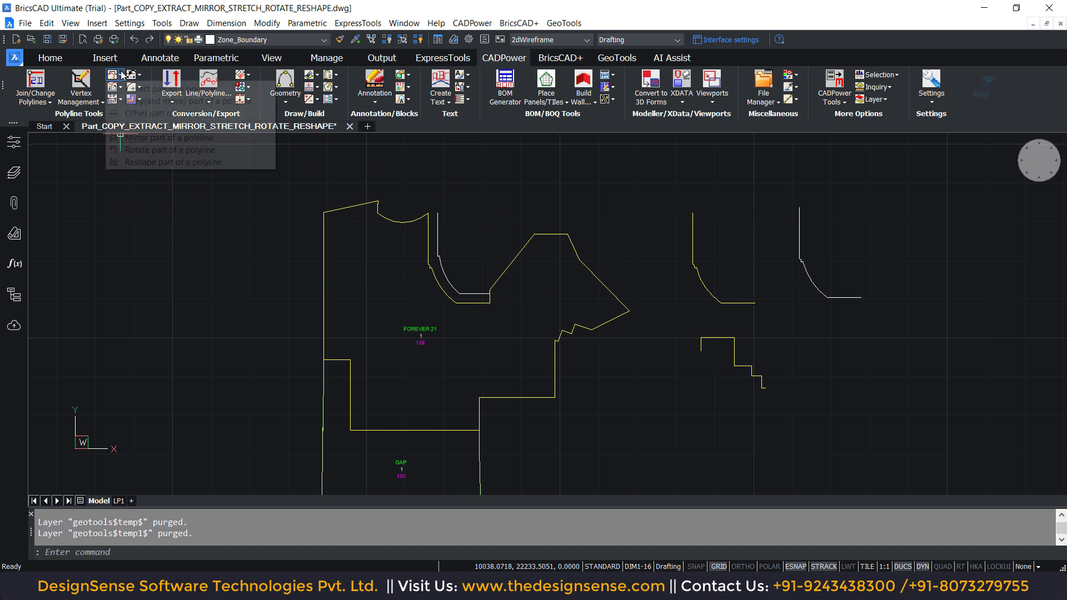
click(203, 162)
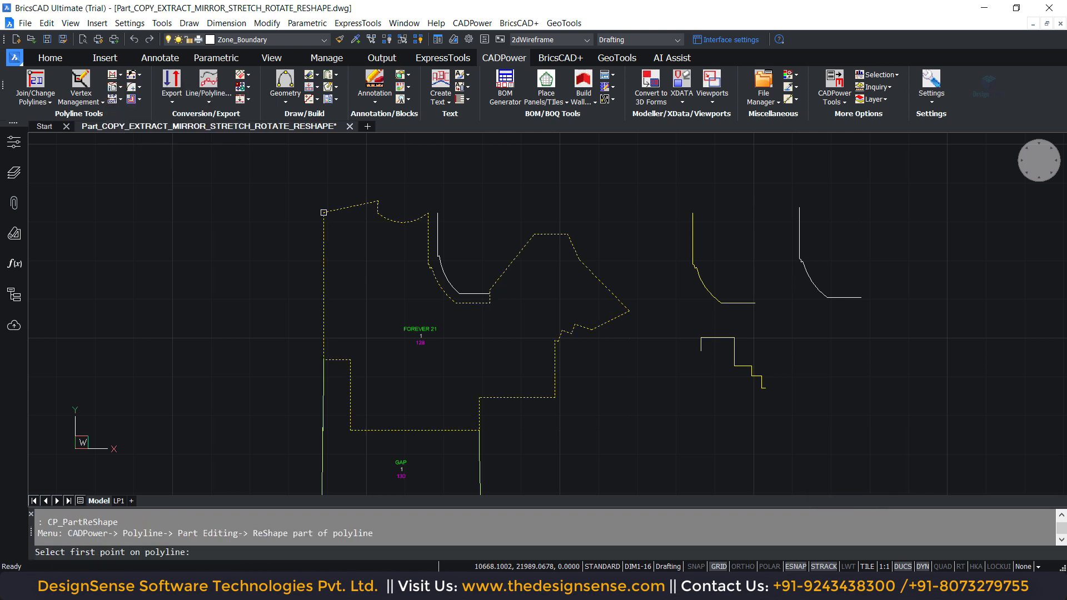
click(323, 212)
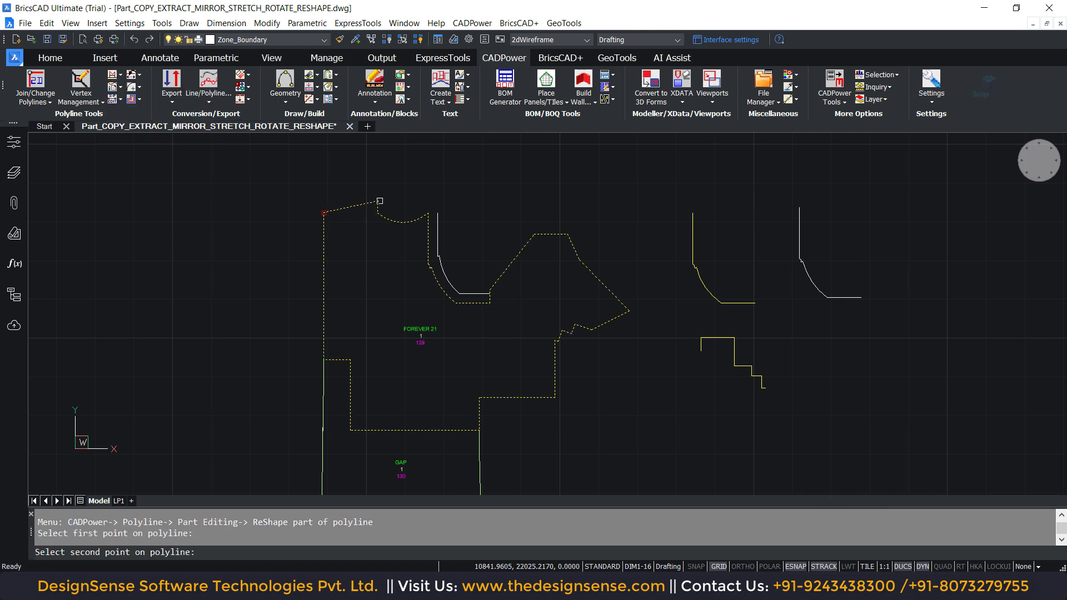
click(379, 200)
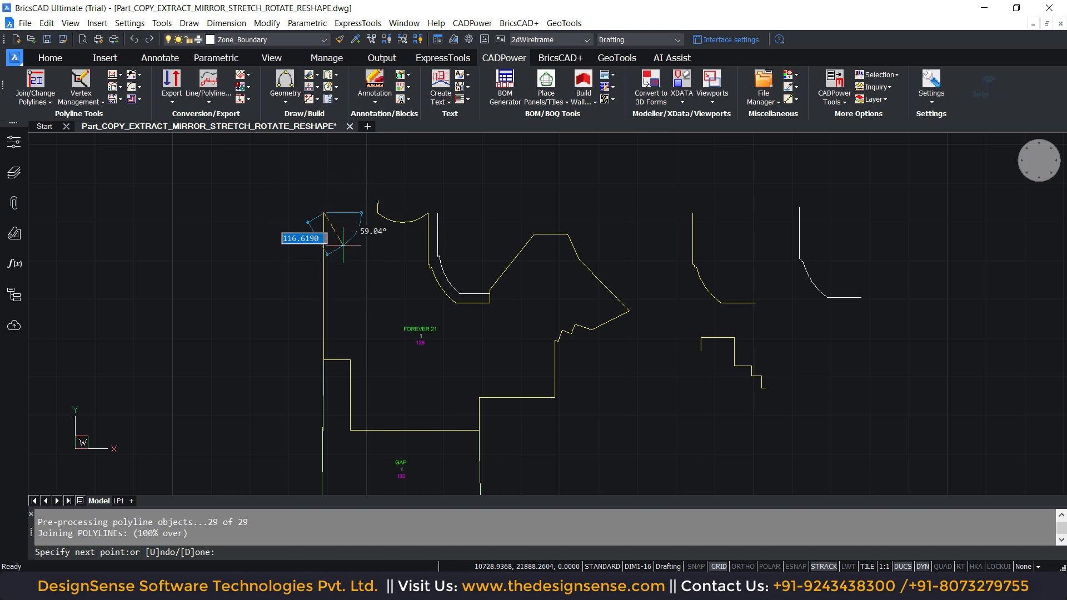
click(324, 157)
click(347, 196)
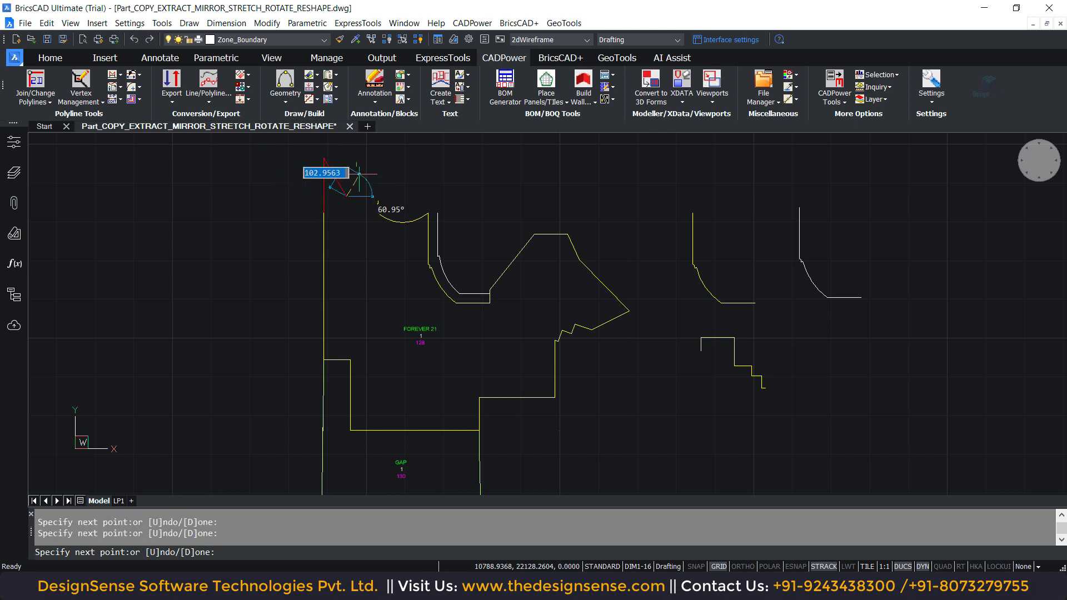
click(379, 139)
click(414, 164)
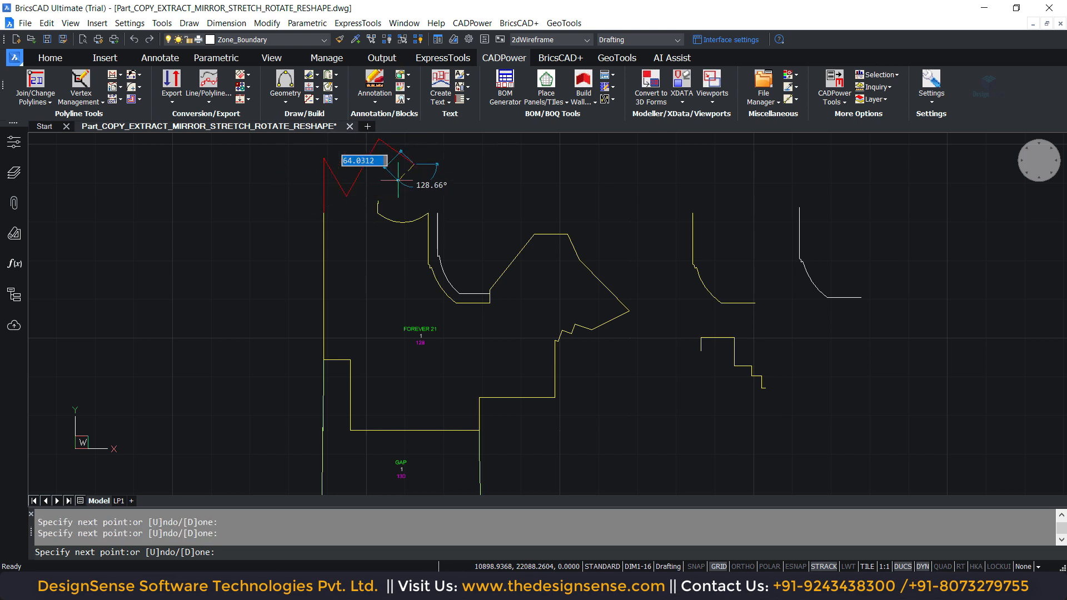
Connect the zigzag to the upper endpoint of the short vertical edge with an endpoint snap and complete the reshape.
shift+right_click(395, 163)
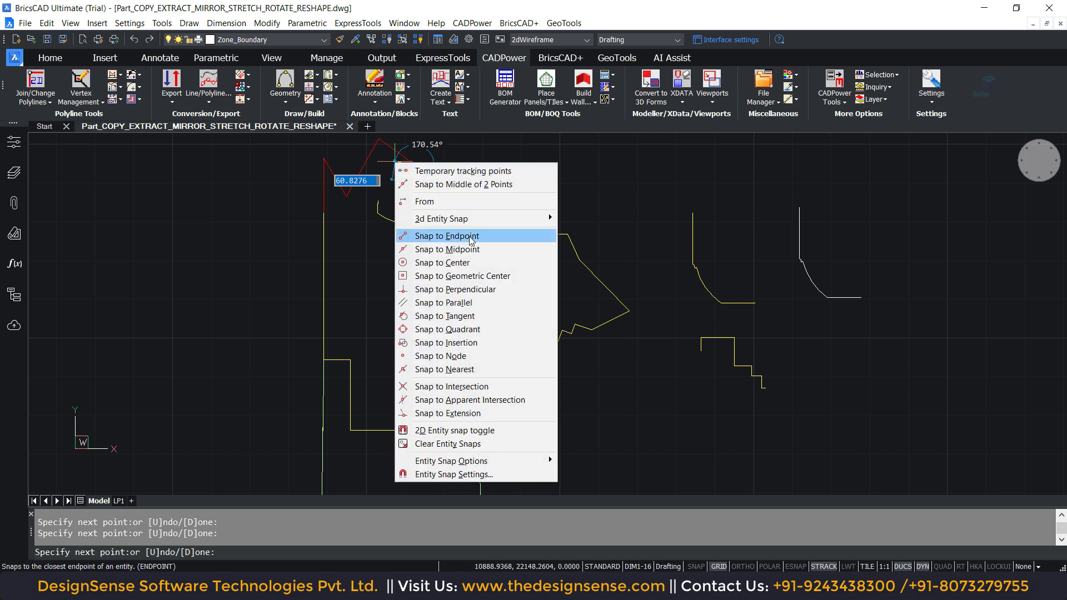
click(444, 235)
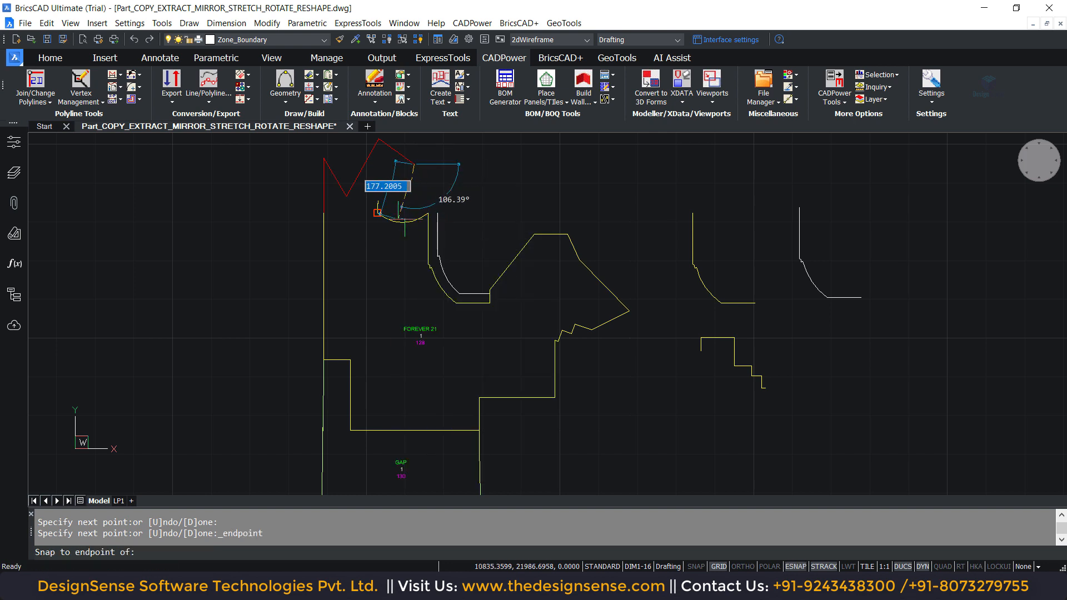
click(378, 201)
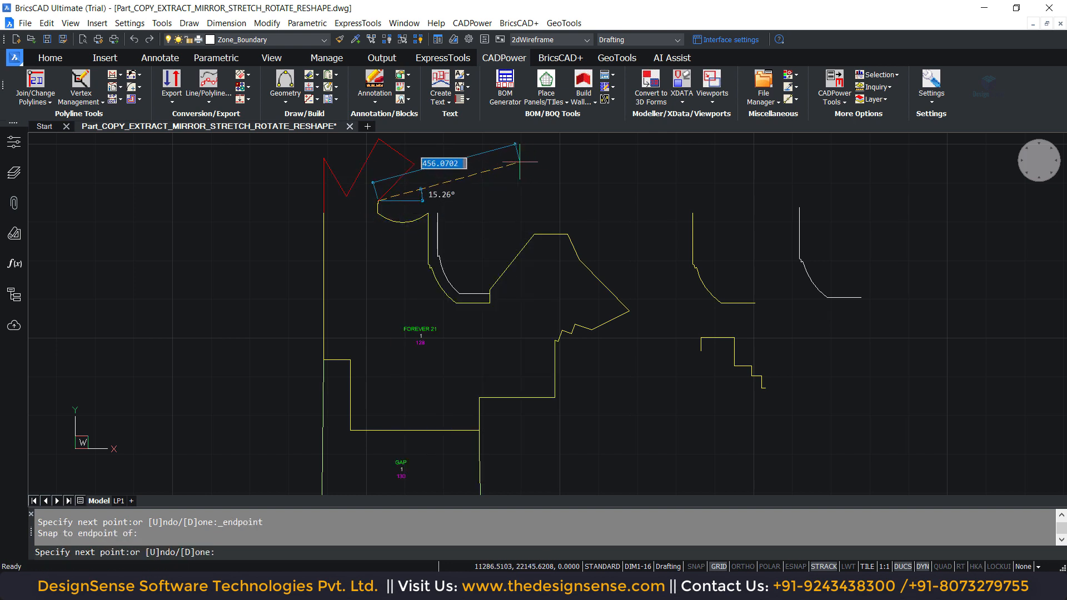
key(Return)
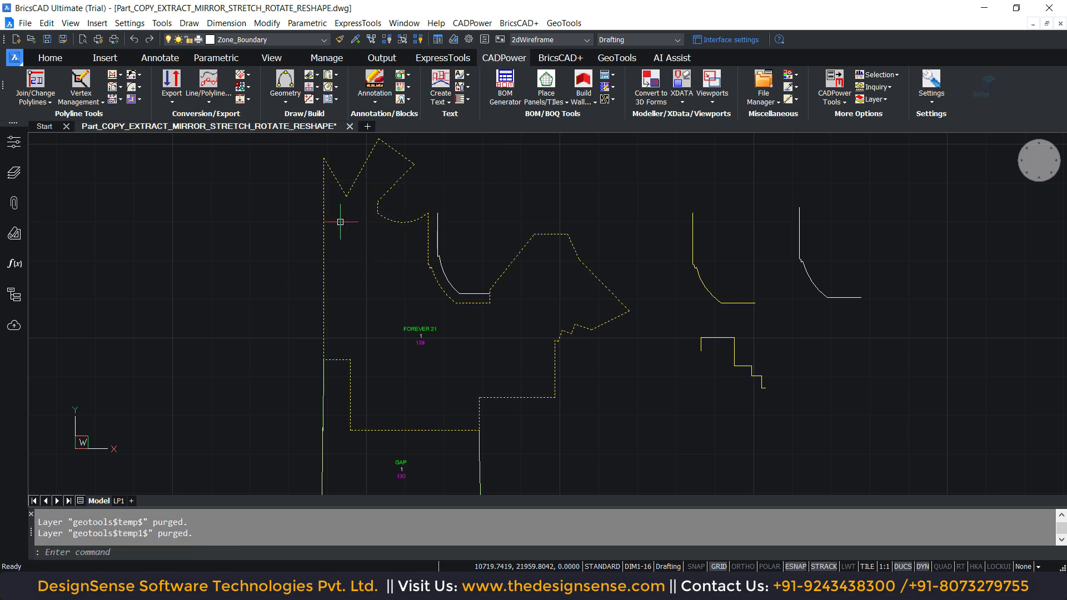
key(Escape)
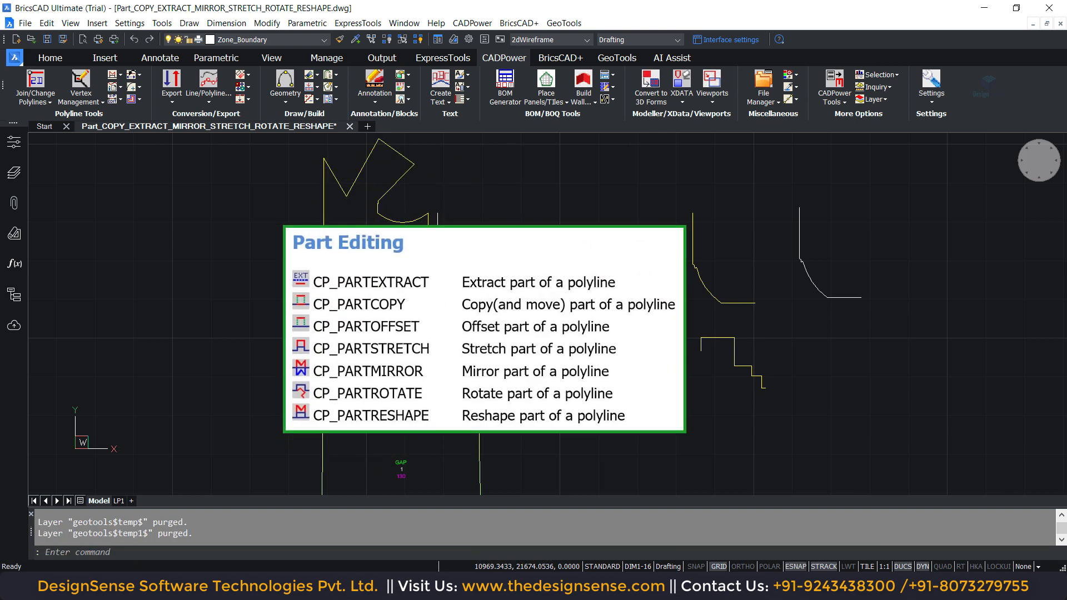
click(116, 74)
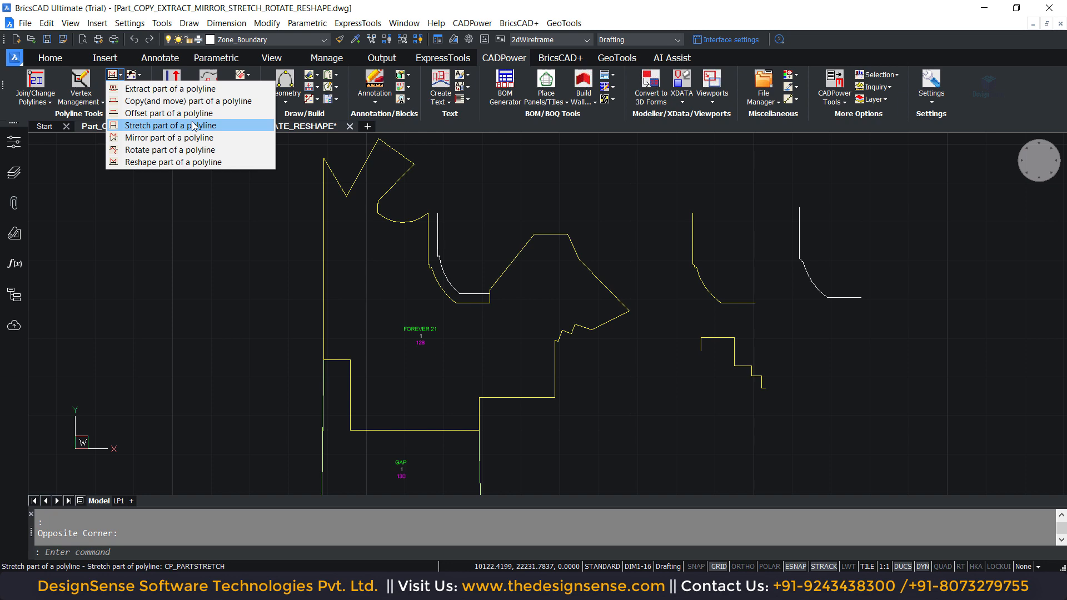
click(194, 125)
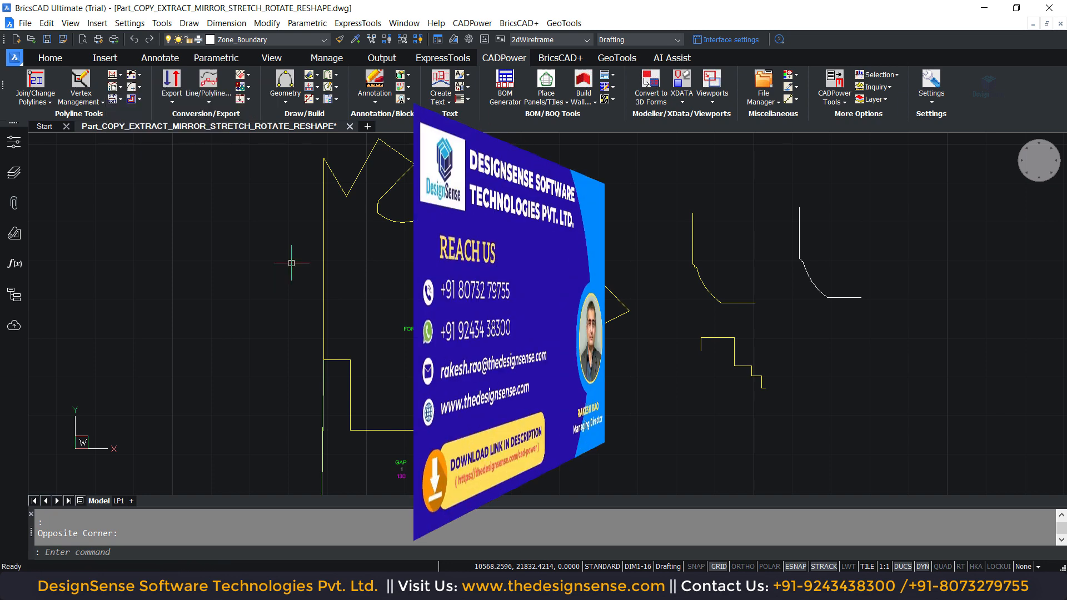